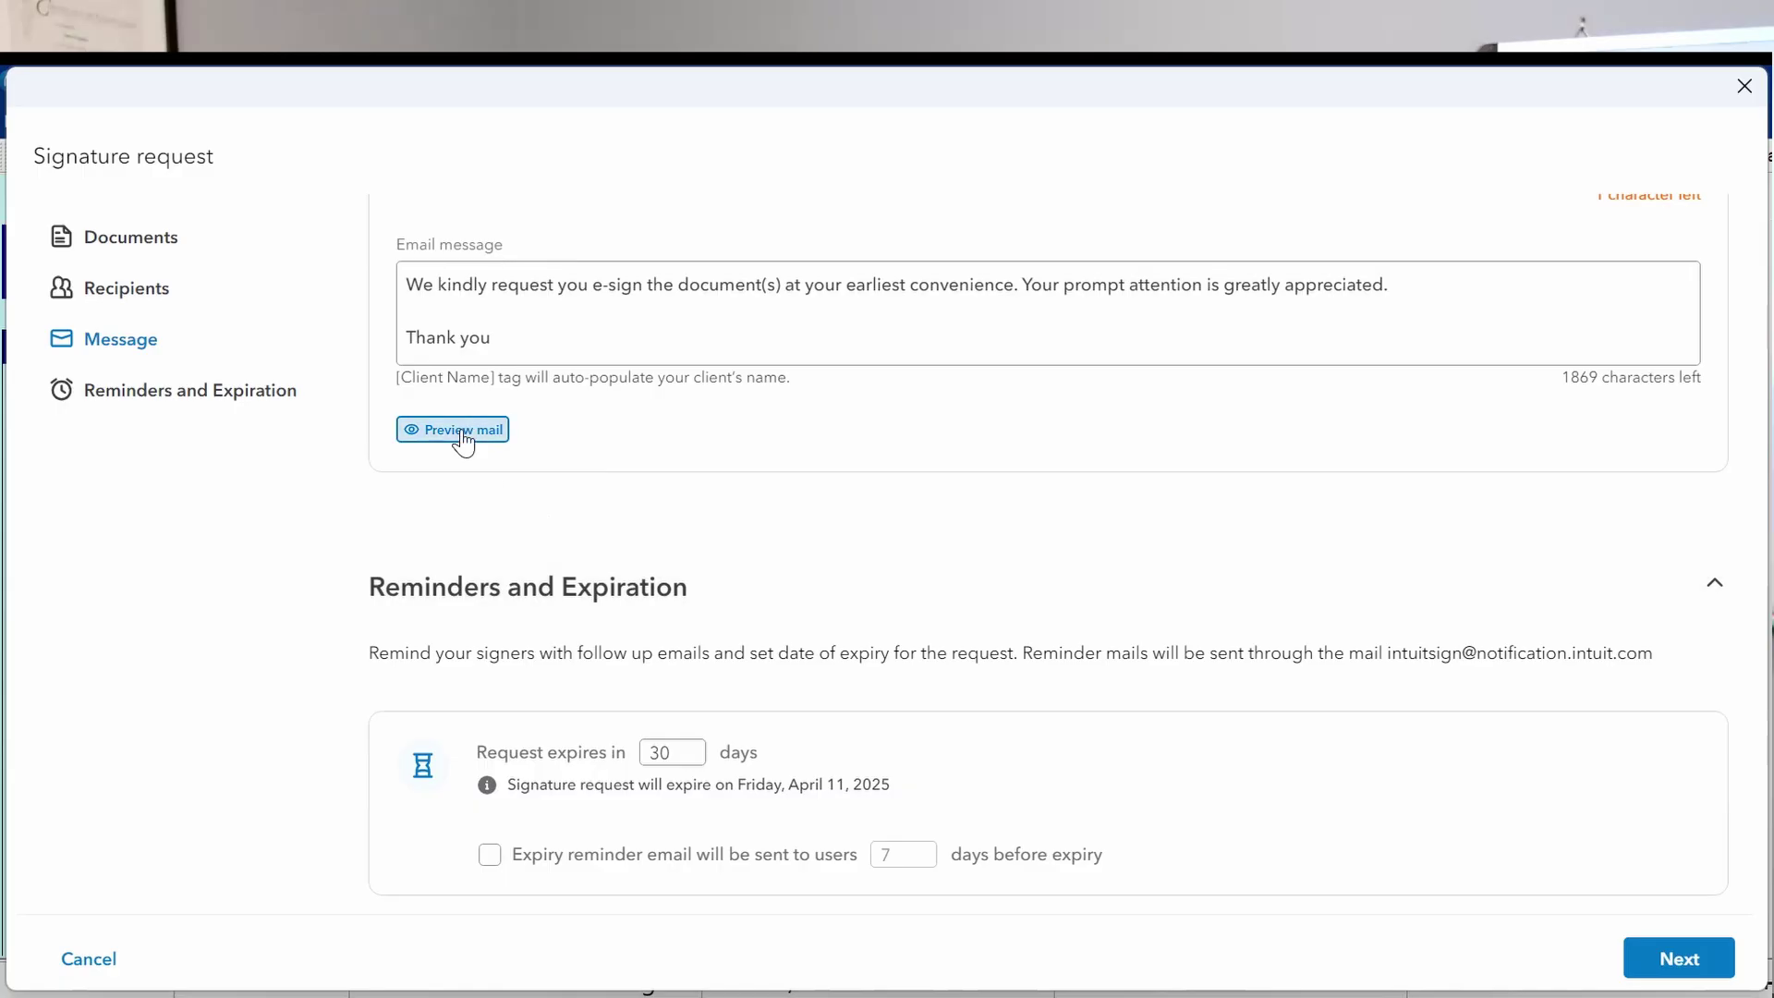
click(462, 429)
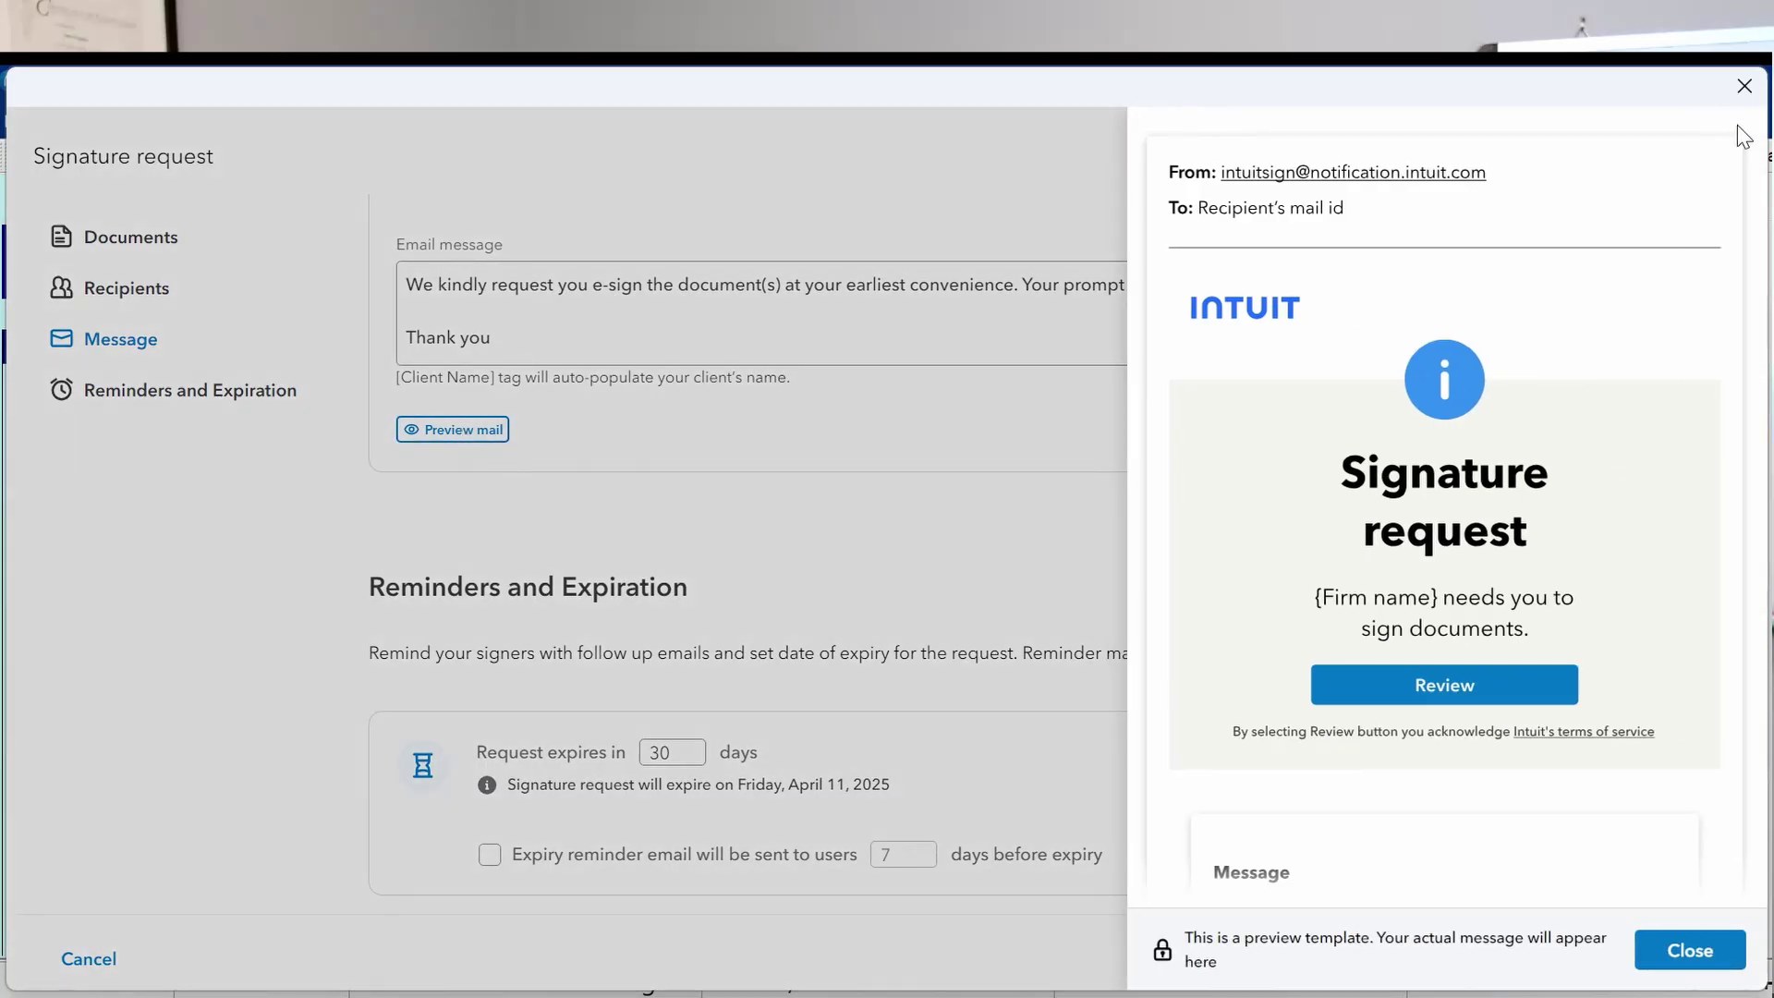
click(1690, 951)
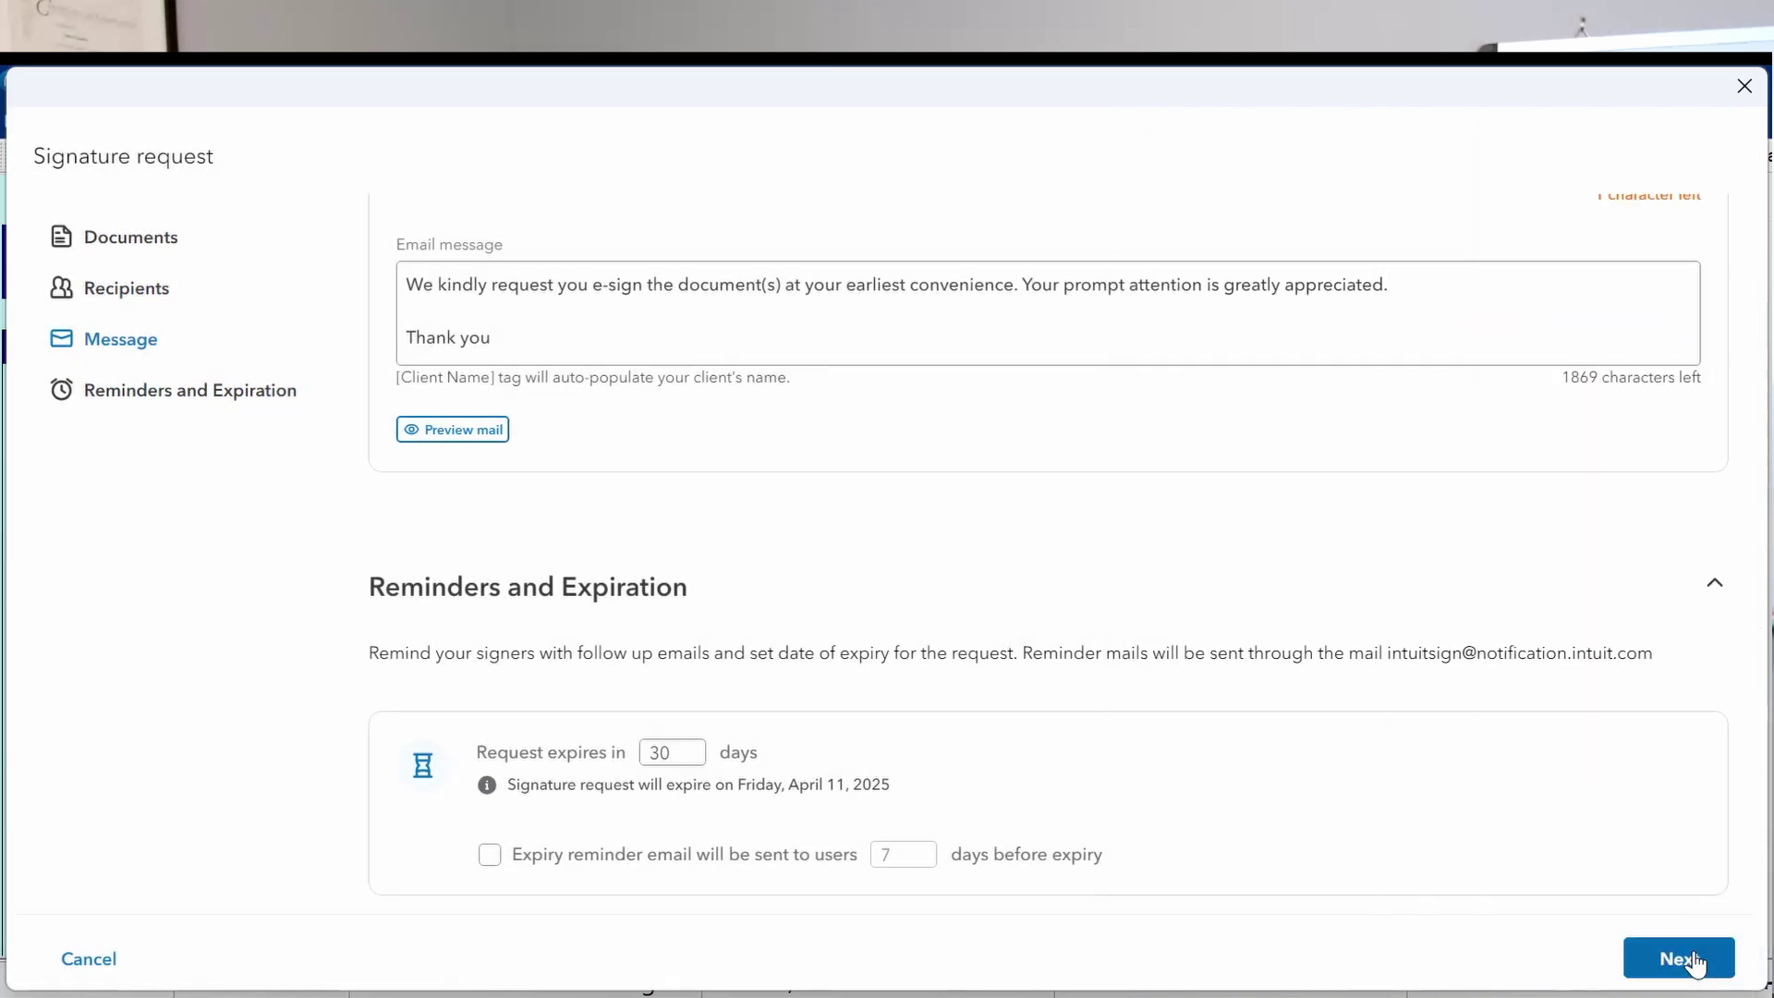
scroll(1392, 767, down, 2)
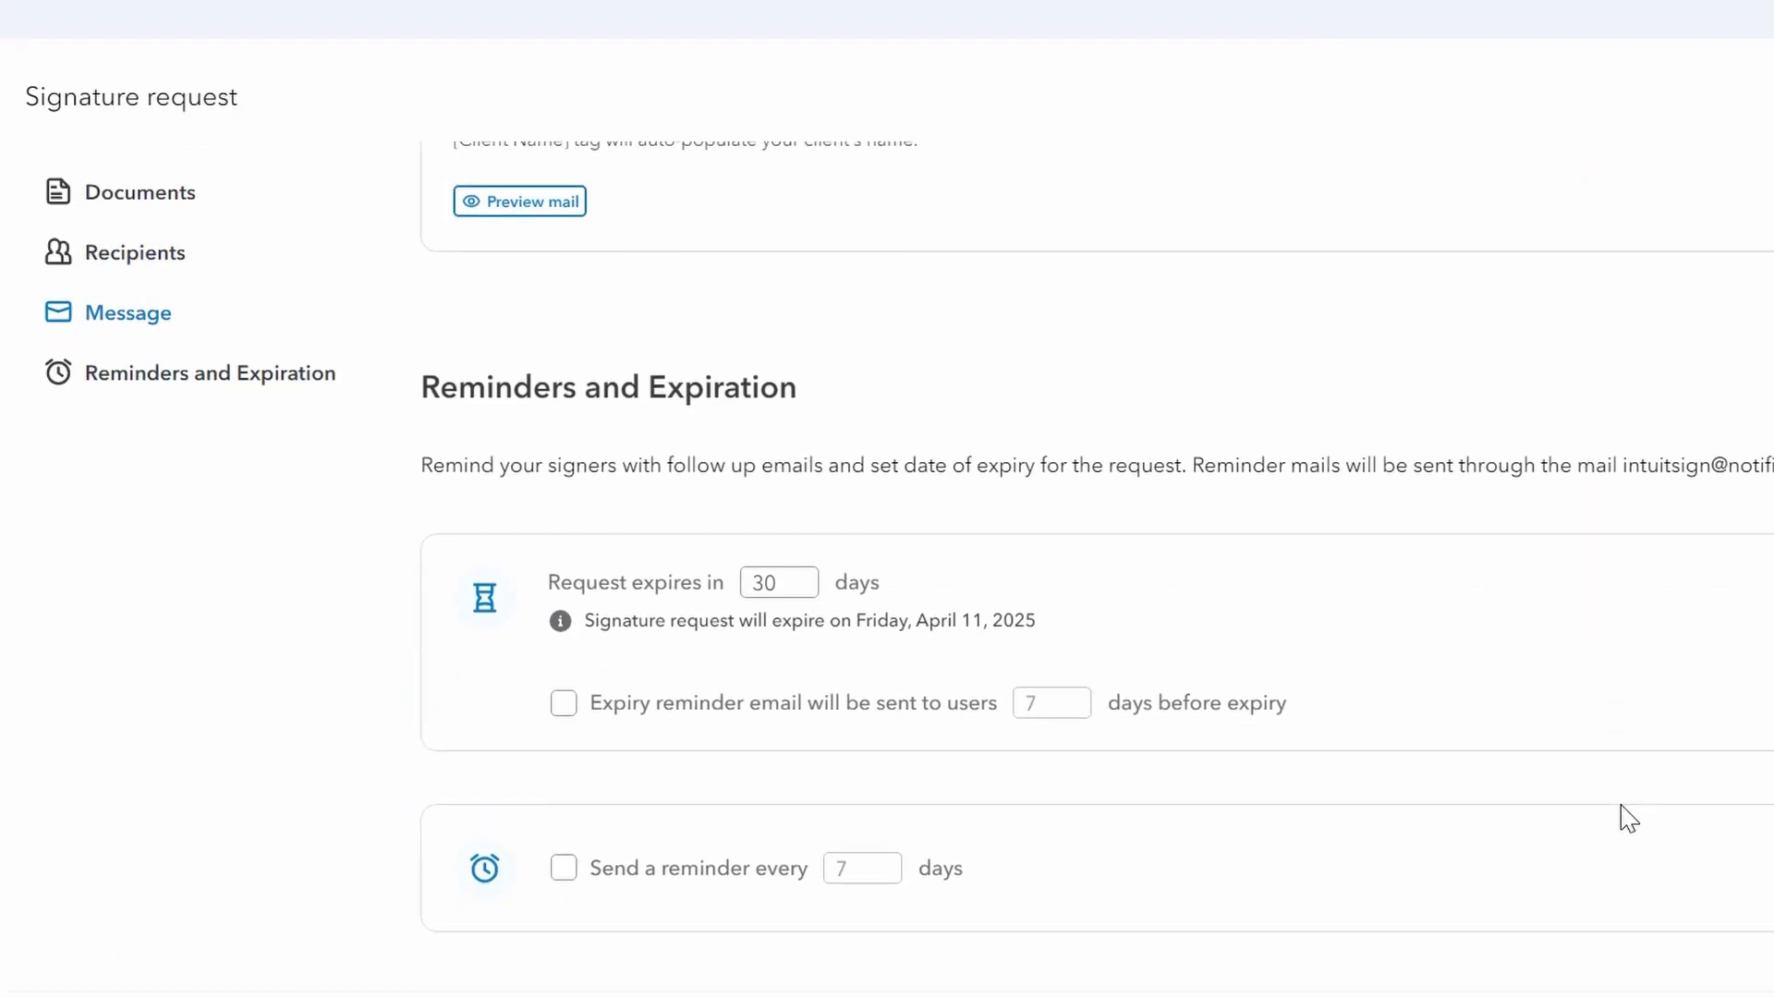
scroll(1626, 816, down, 1)
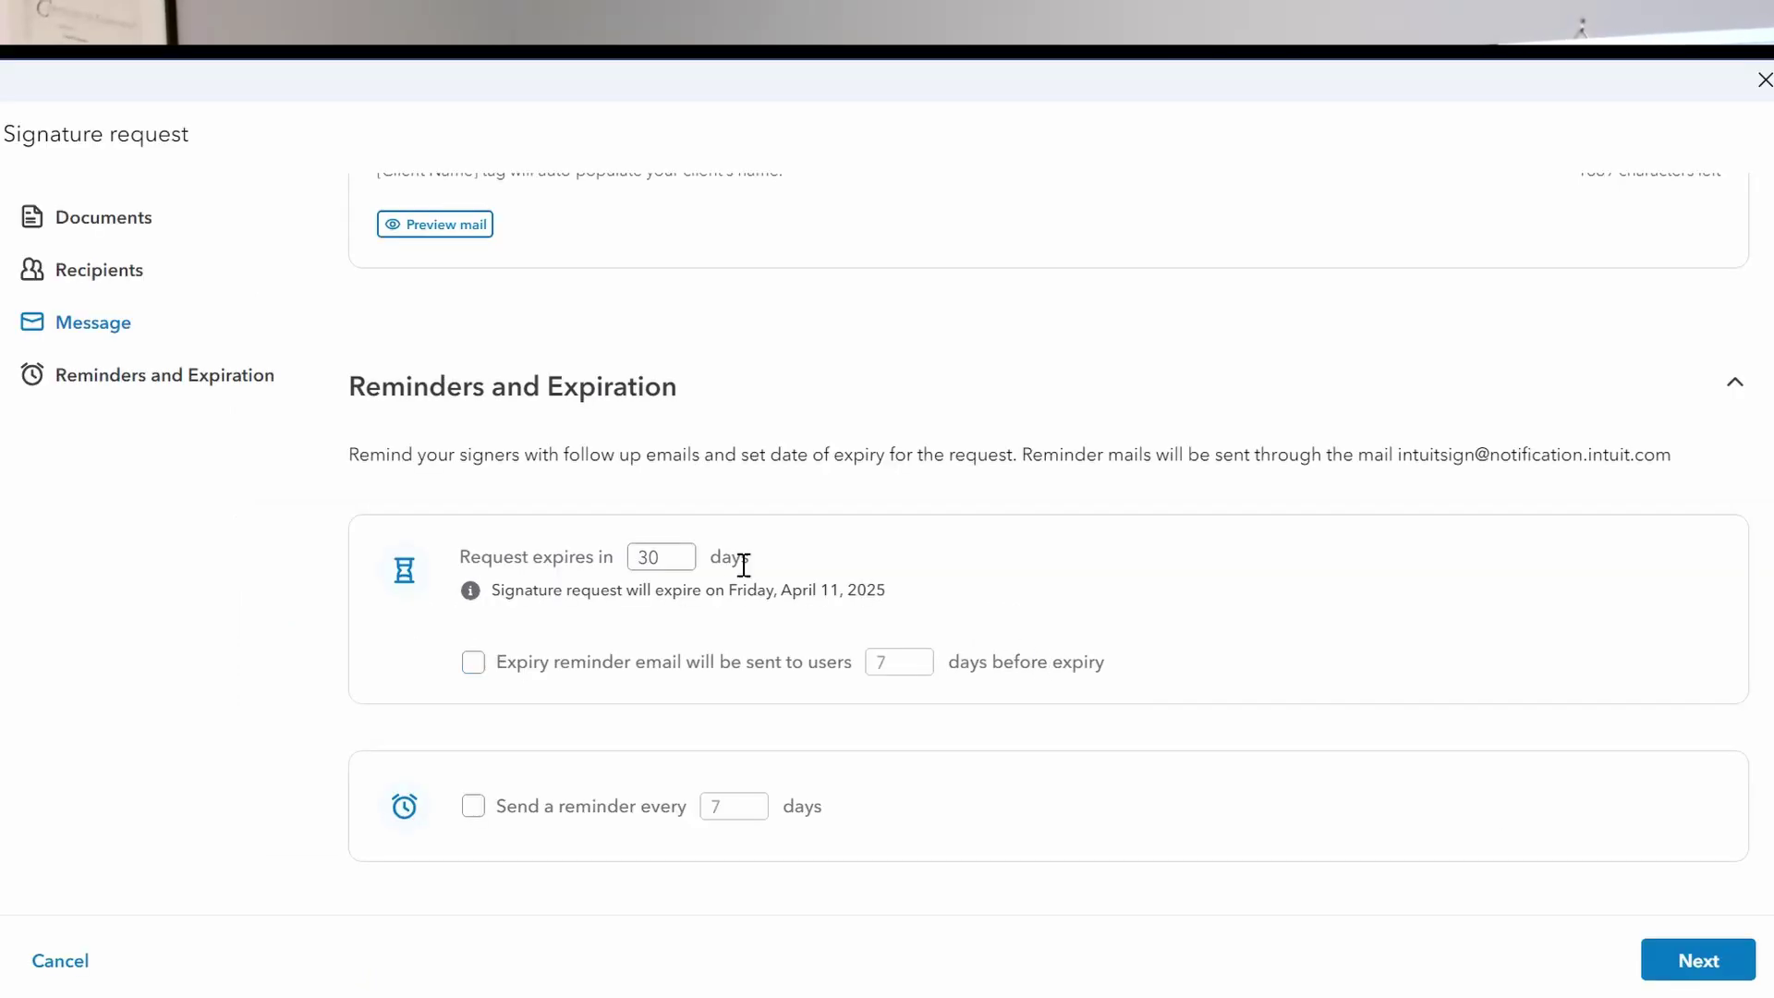
drag(684, 557, 604, 557)
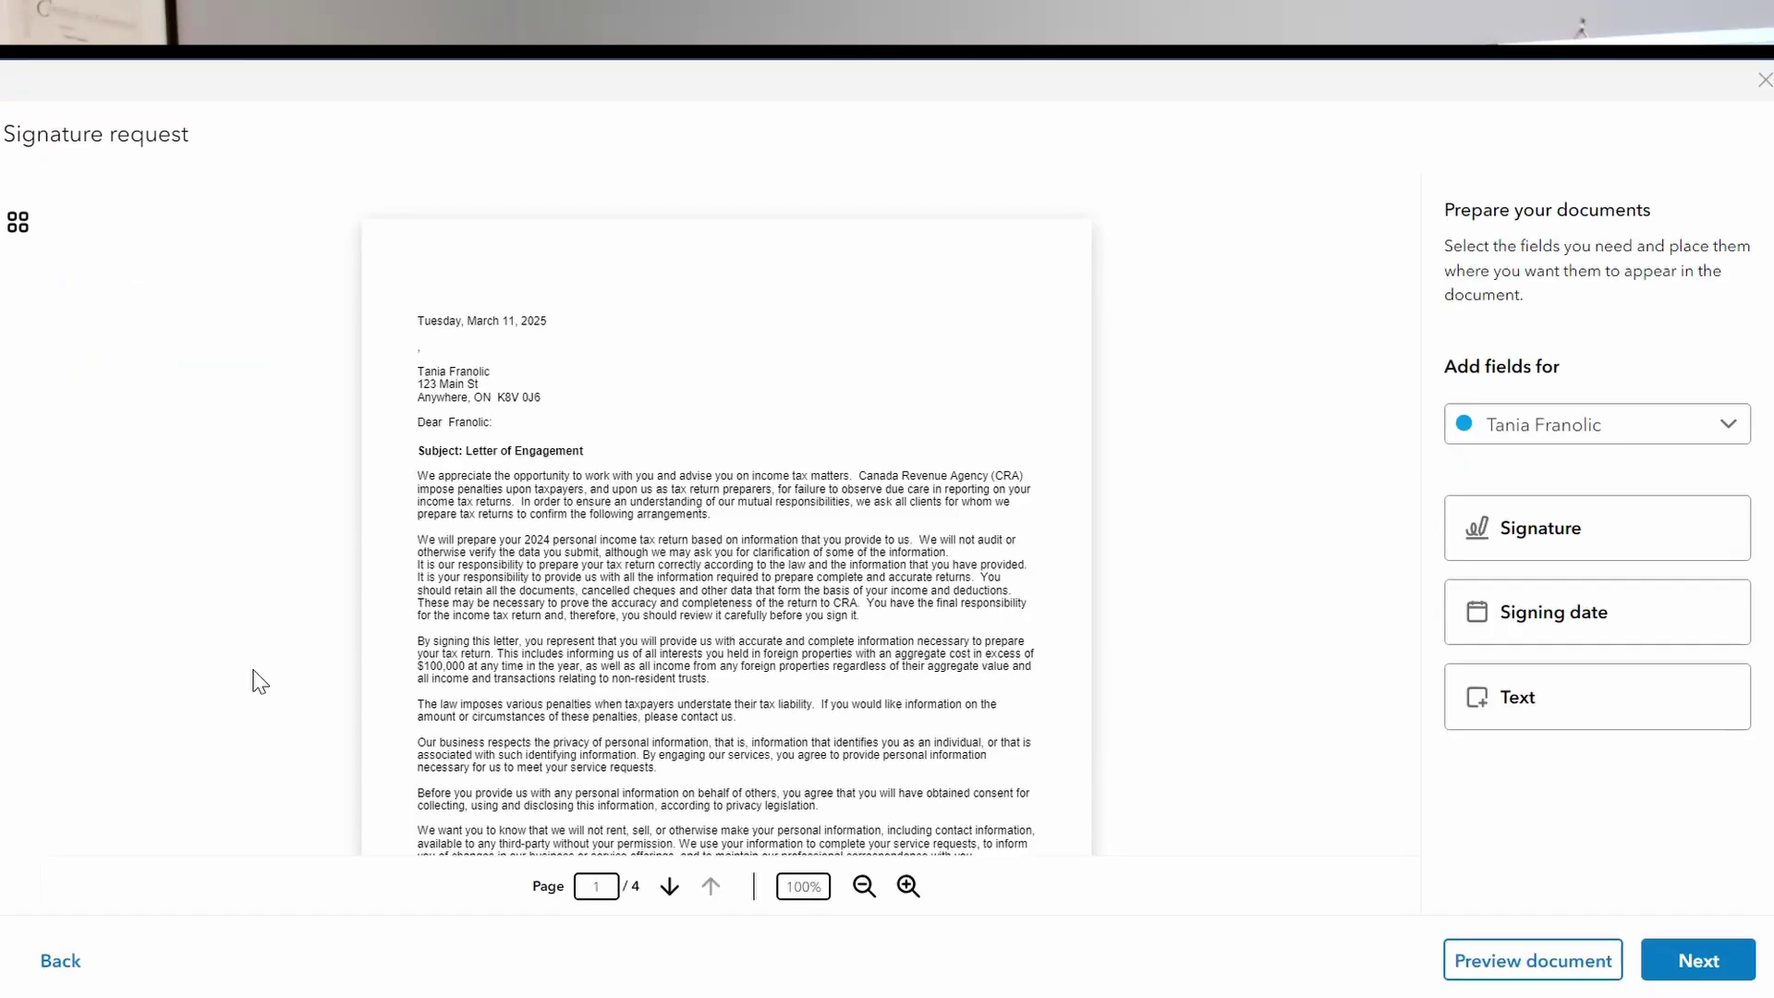
Scroll through the 4-page engagement letter and tax form to review the pages.
scroll(260, 681, down, 3)
scroll(260, 681, down, 5)
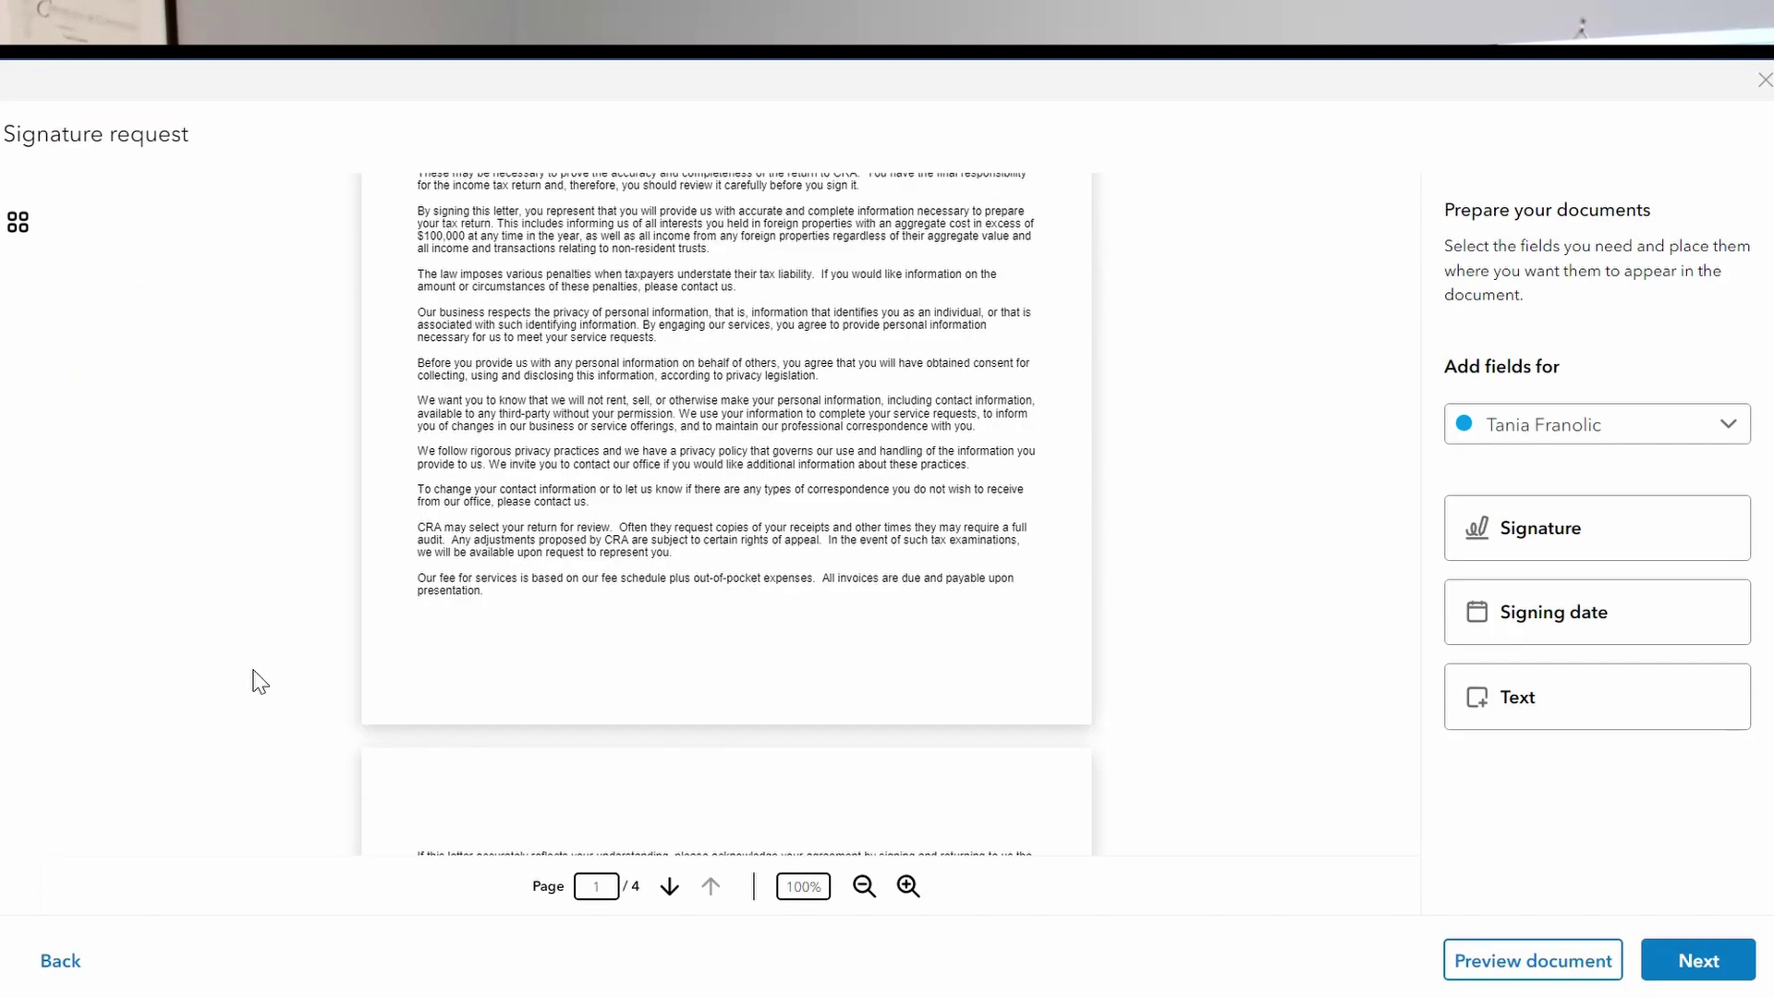
scroll(266, 687, down, 6)
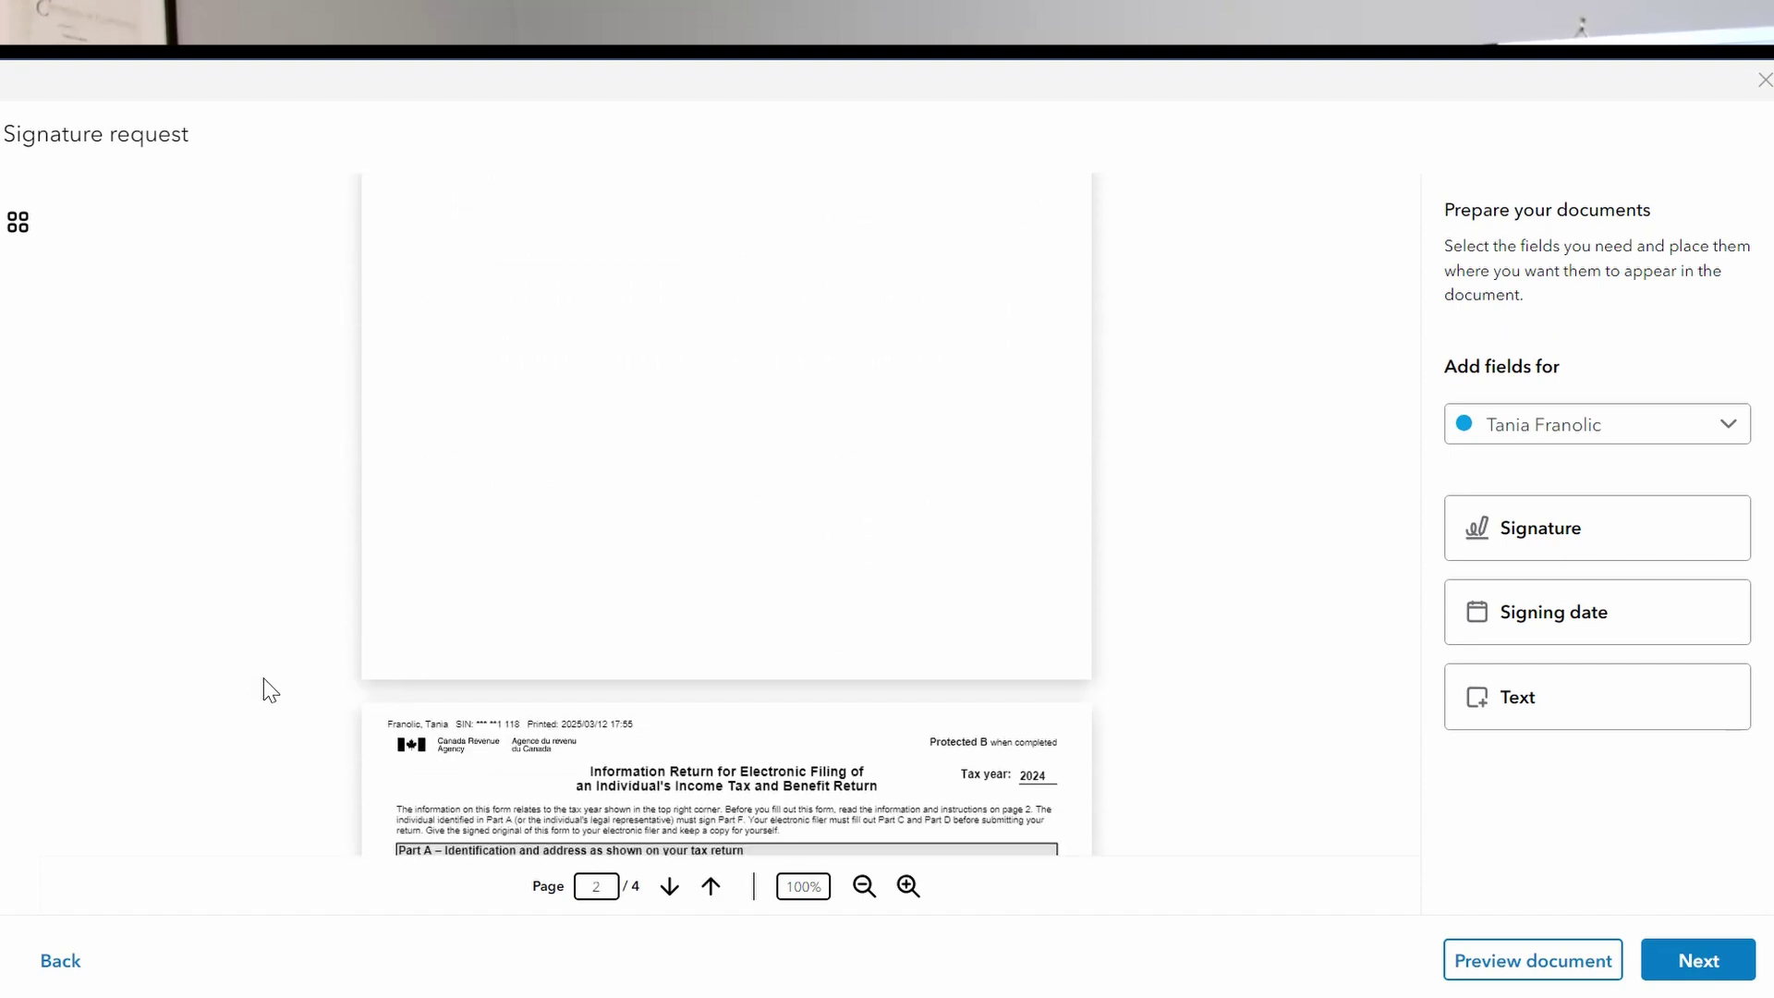
scroll(266, 691, down, 4)
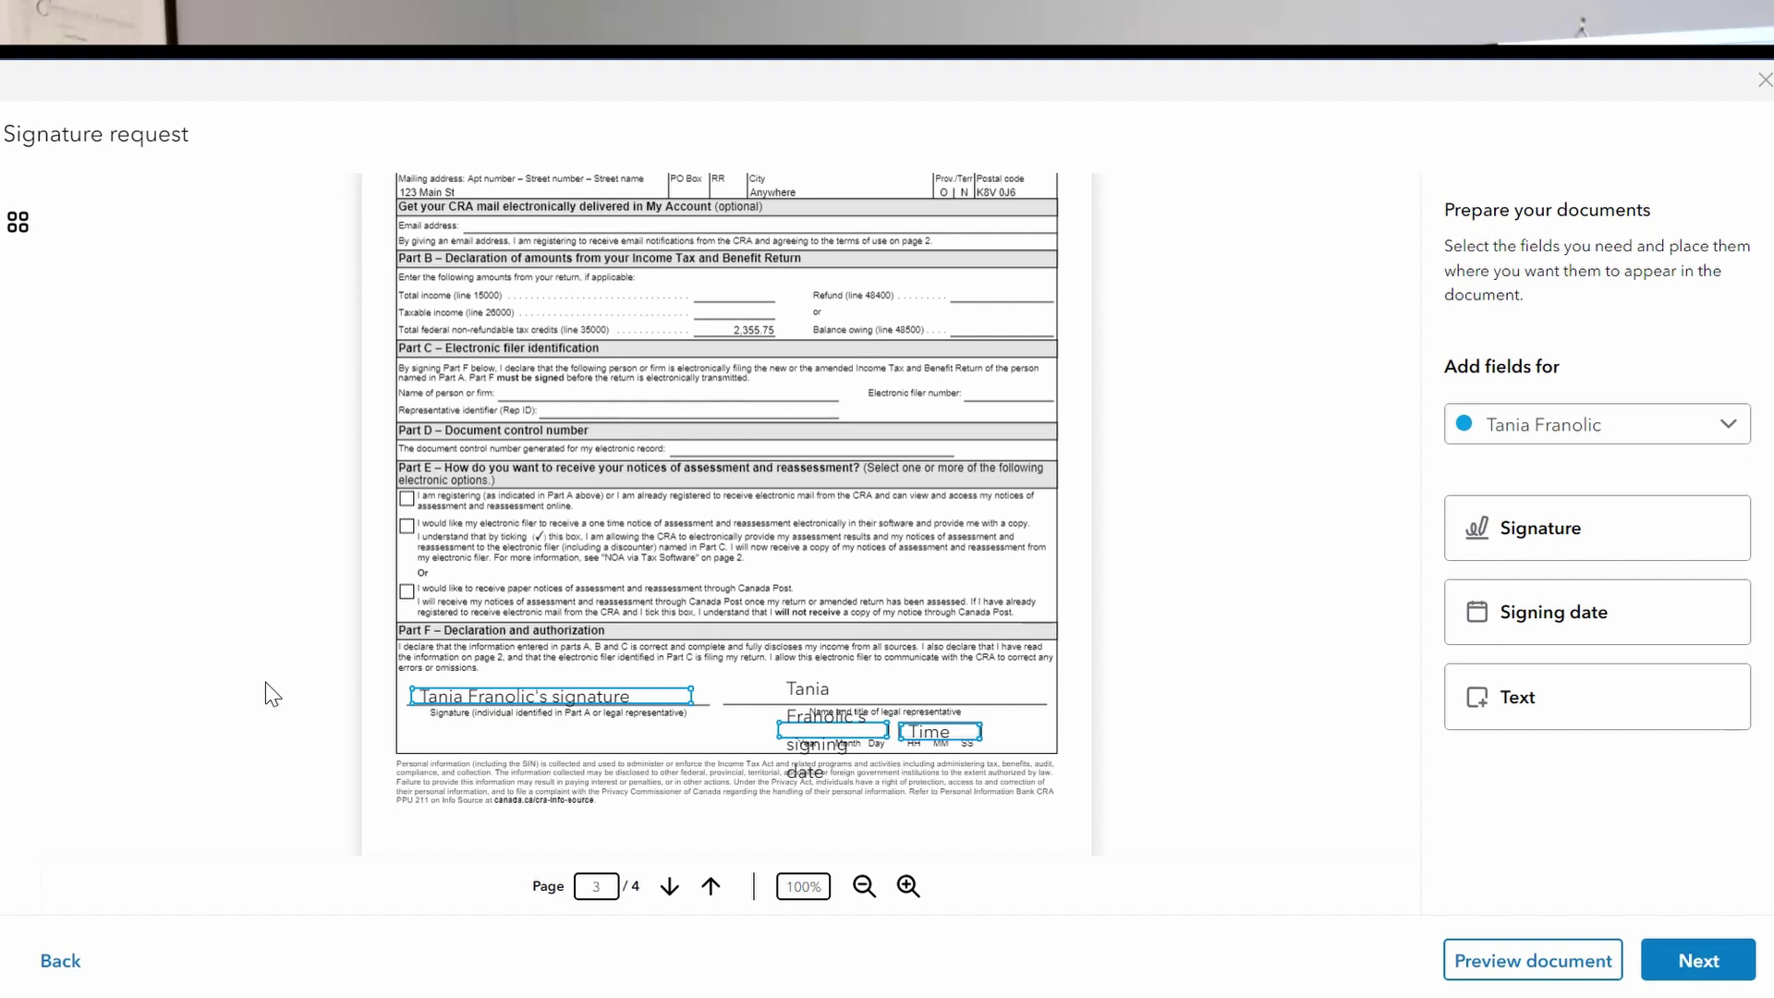
scroll(272, 694, up, 7)
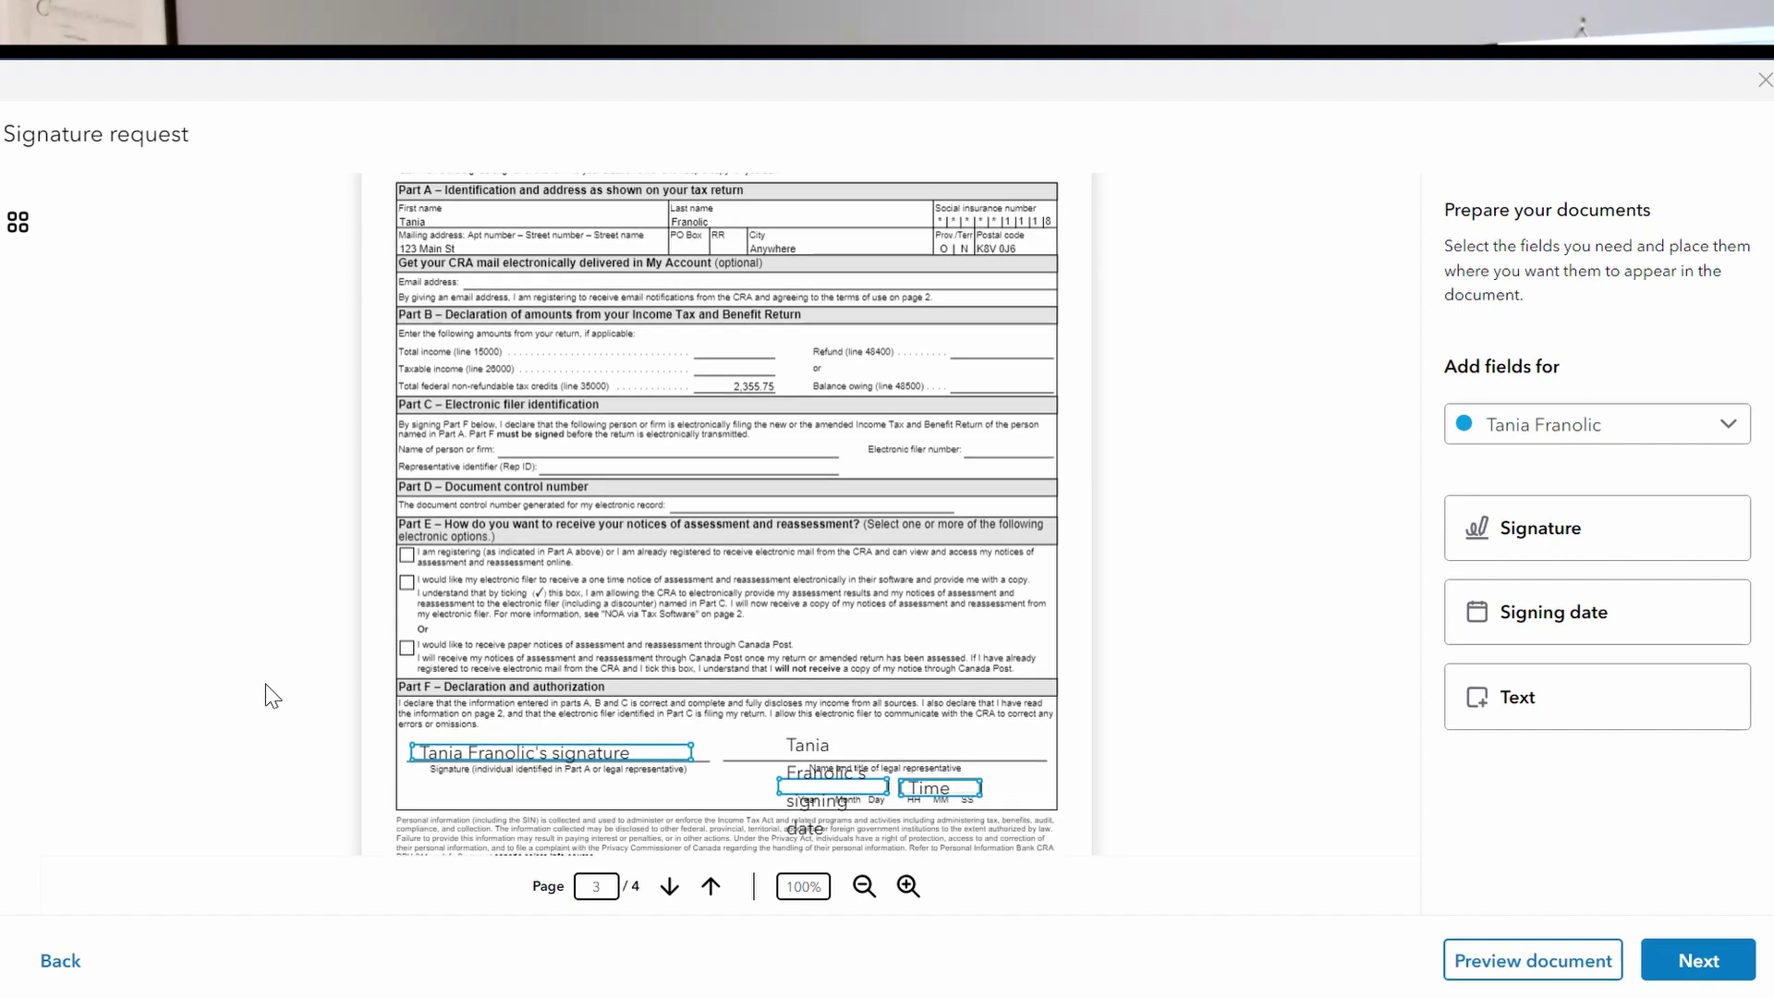
scroll(272, 695, up, 5)
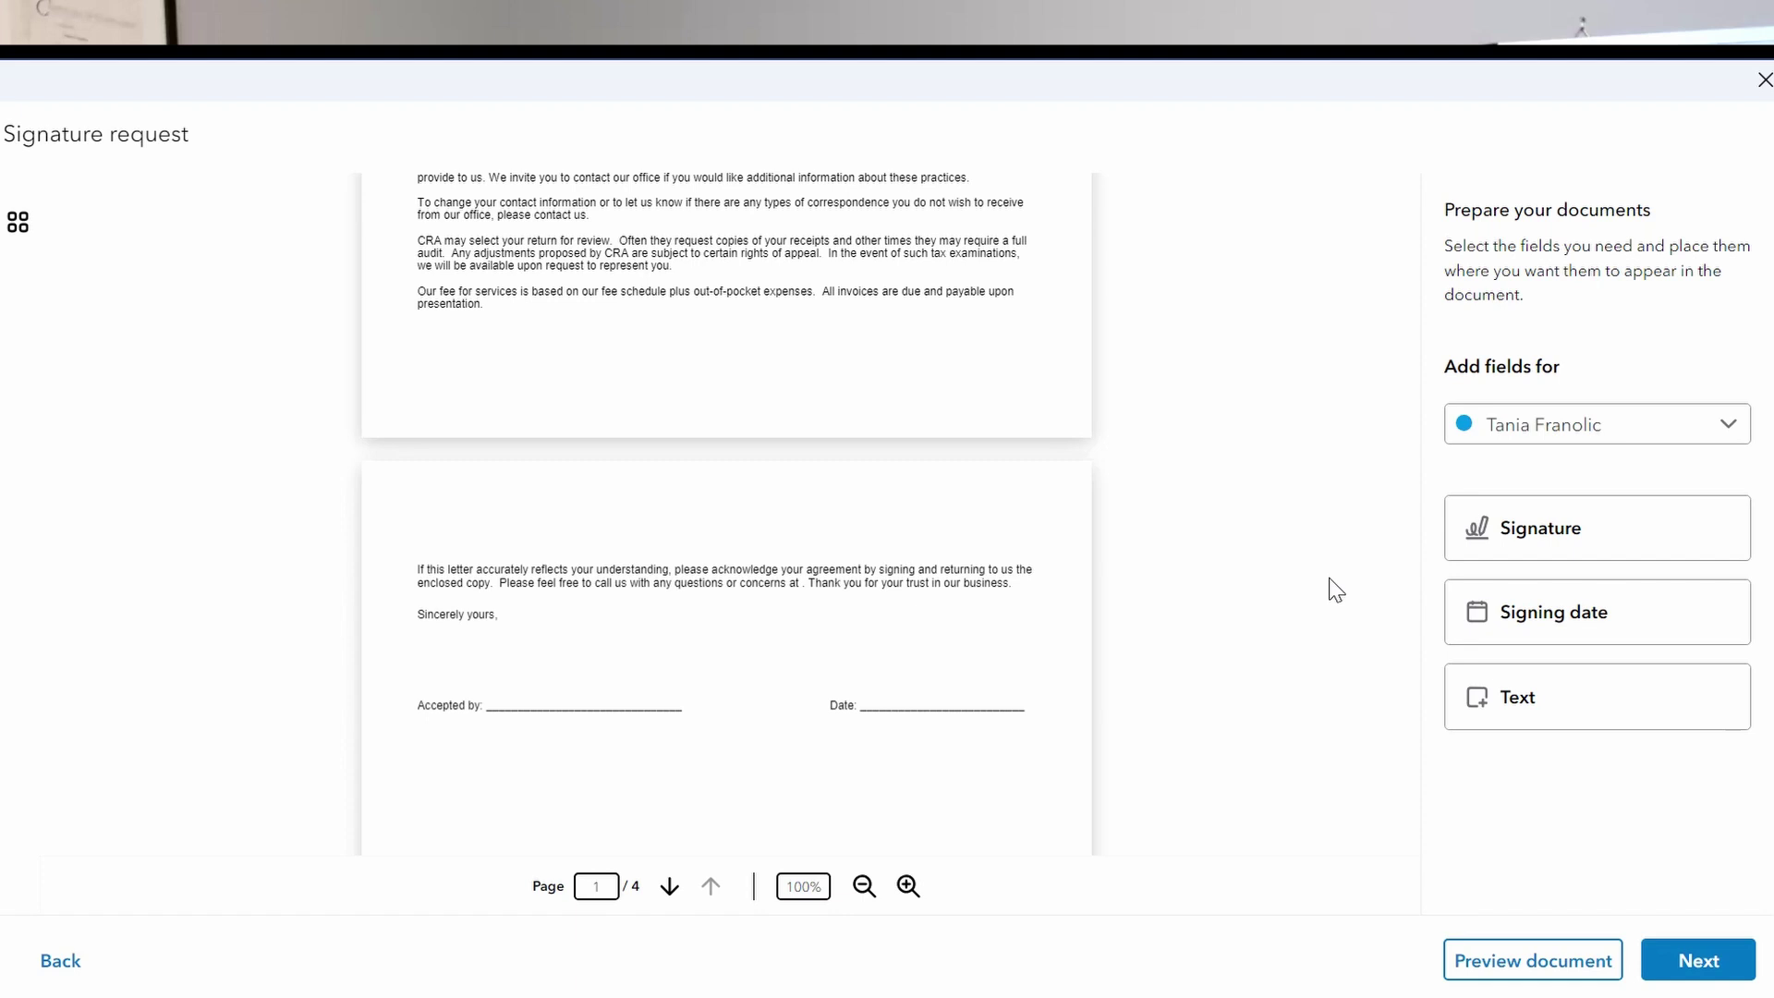
Place the client's signature field on the Accepted by line.
click(1477, 546)
click(507, 662)
click(476, 647)
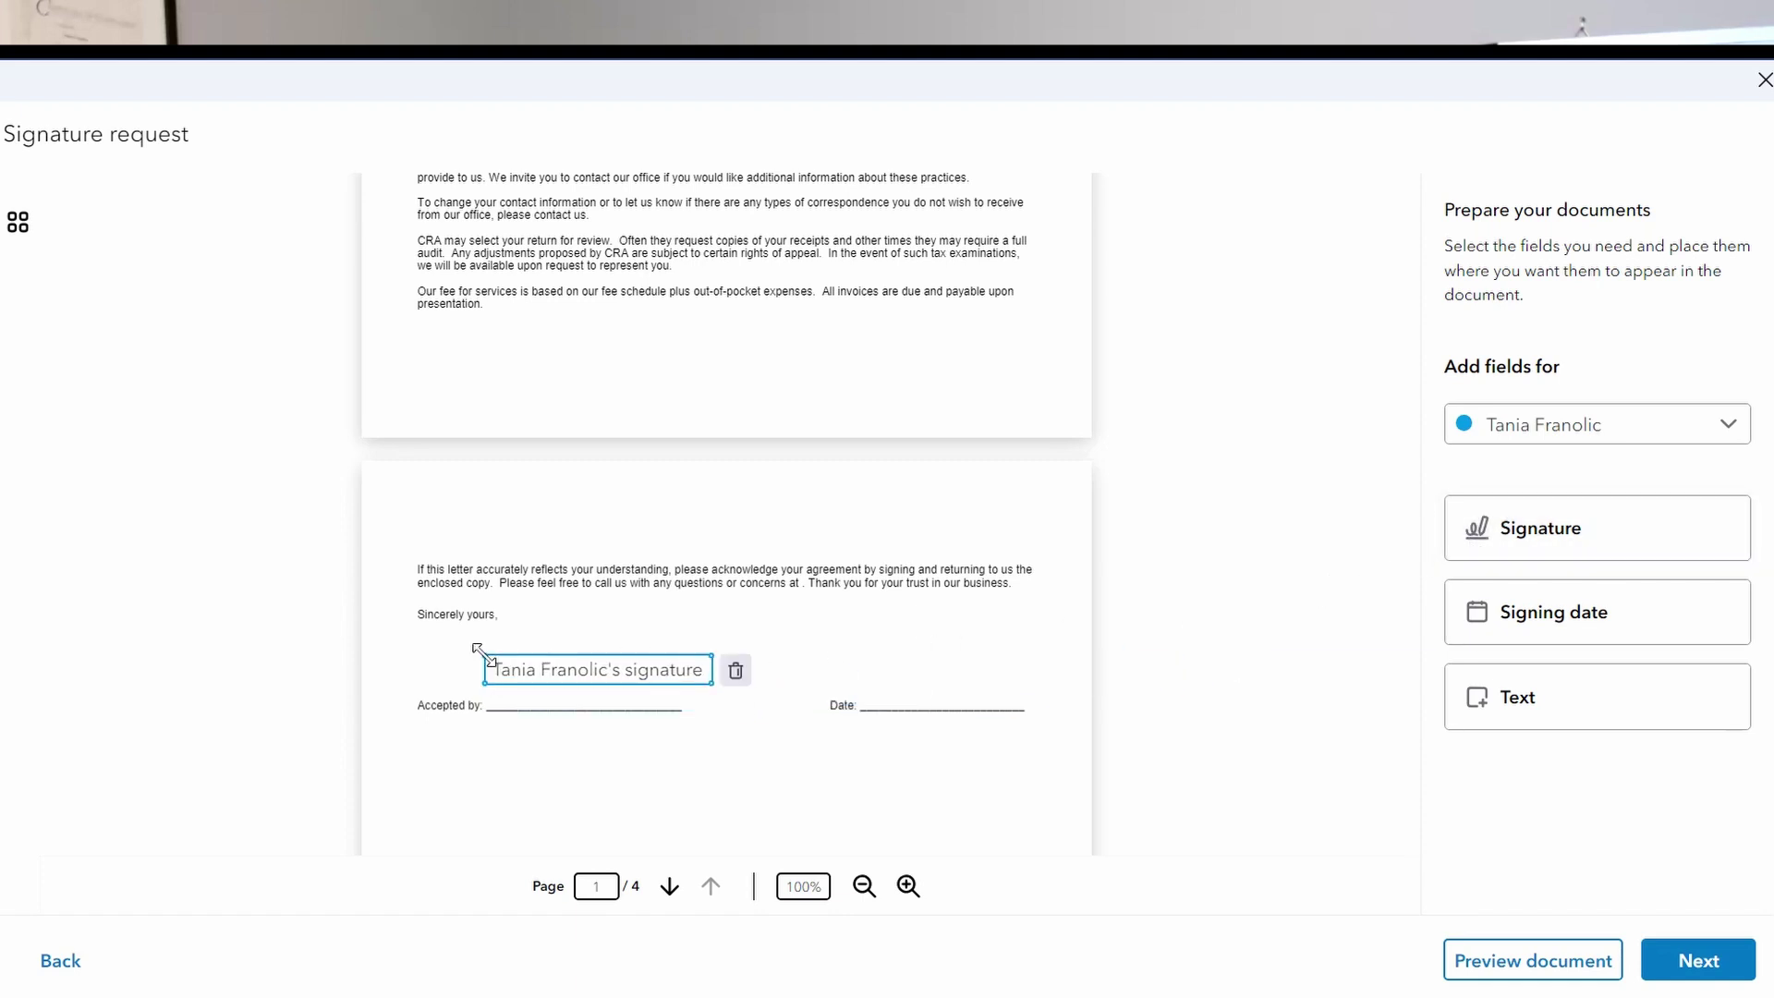
drag(518, 673, 515, 704)
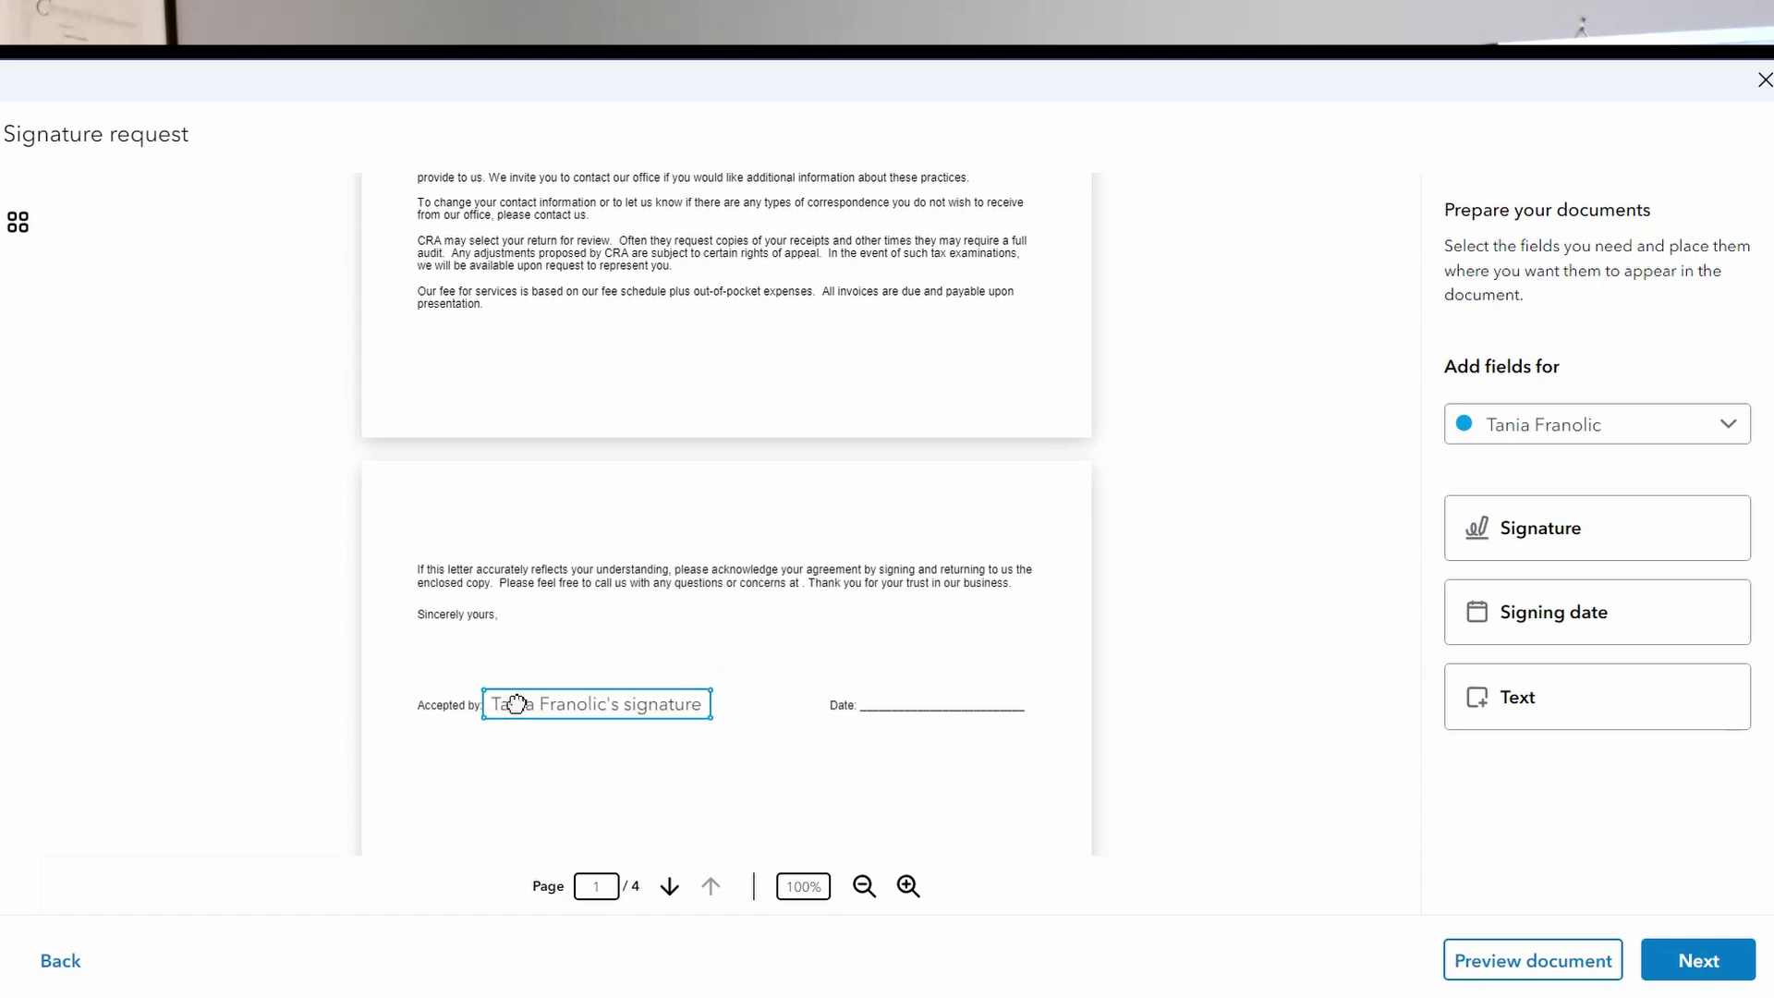
Place a signing date field on the Date line.
click(1468, 614)
click(784, 647)
drag(794, 679, 835, 696)
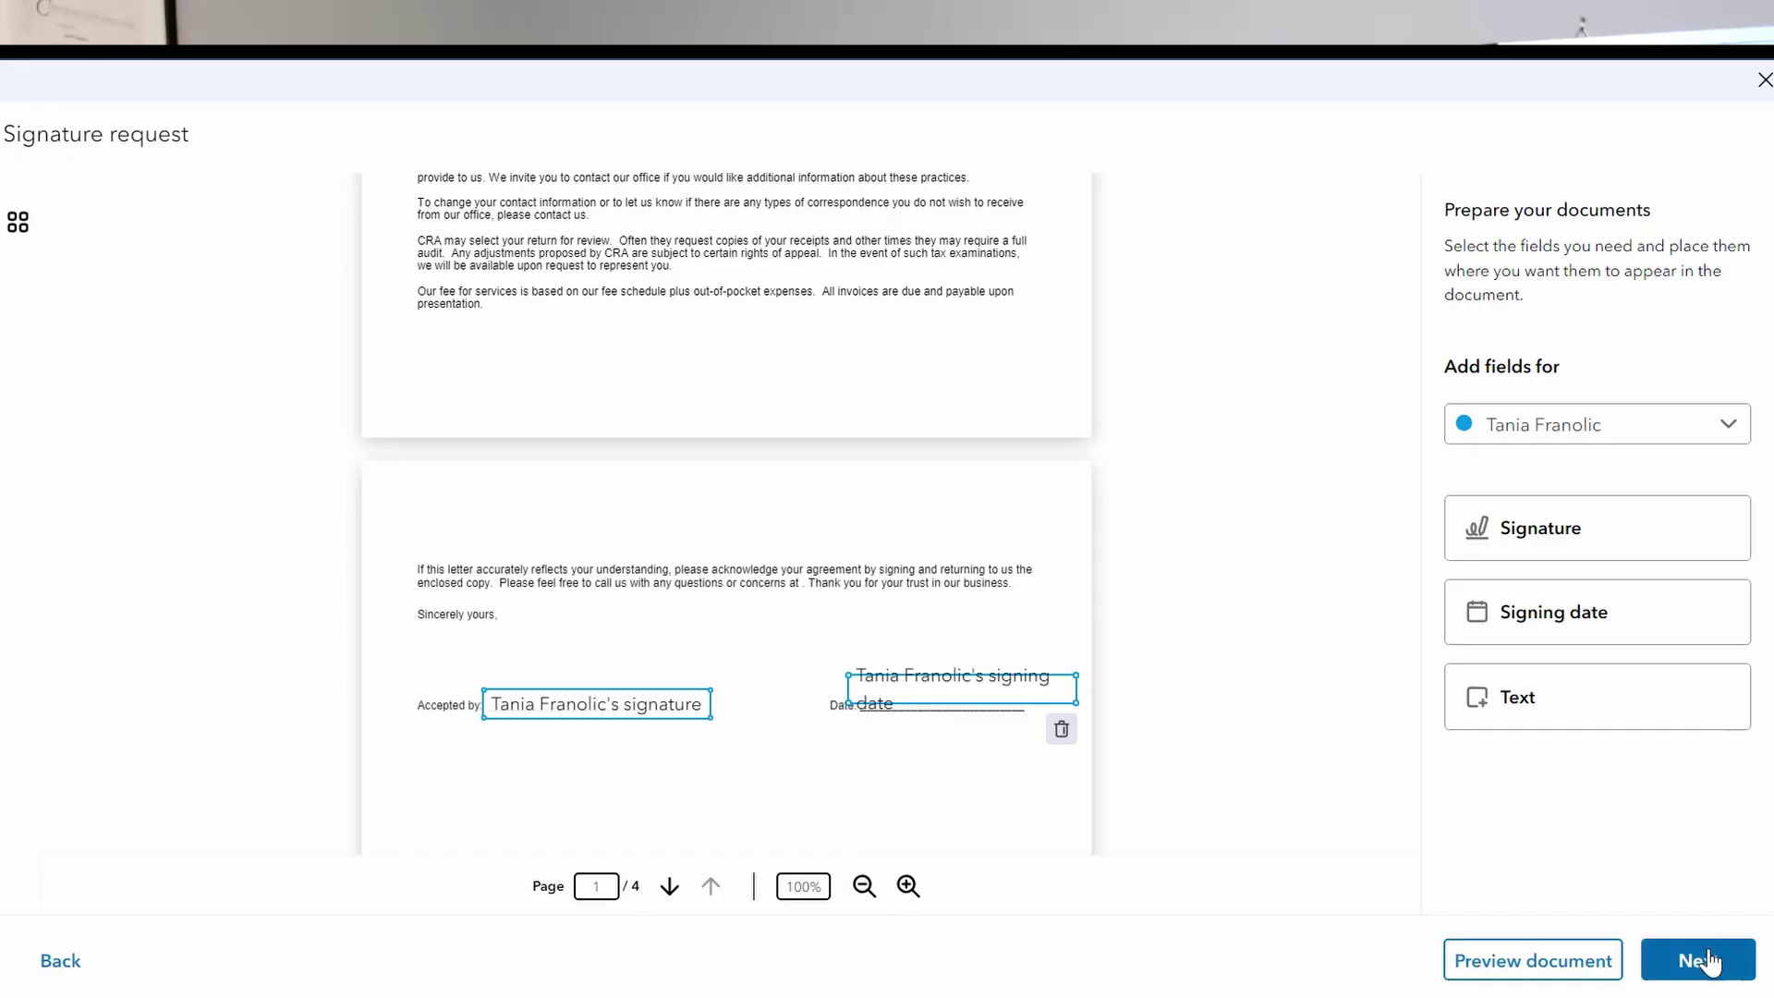
Review the request page, send it to the client, and close the sent confirmation.
click(1707, 961)
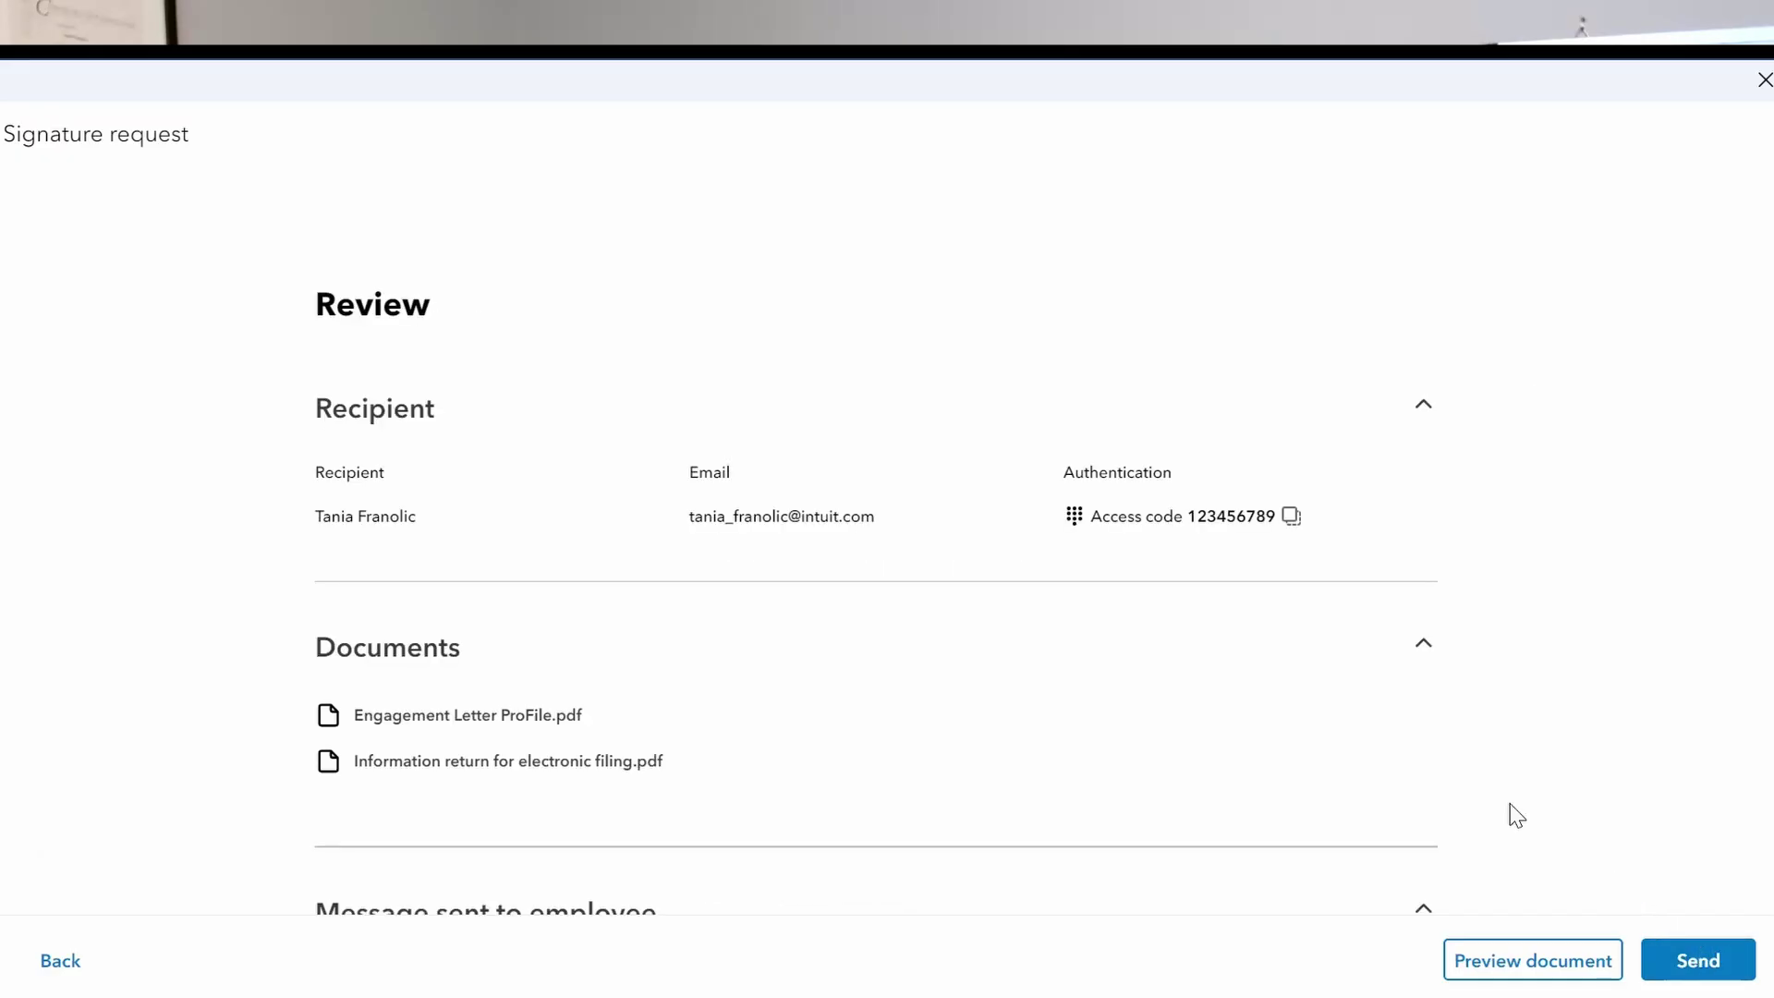
scroll(1207, 683, down, 3)
scroll(1207, 682, down, 8)
scroll(1211, 680, down, 2)
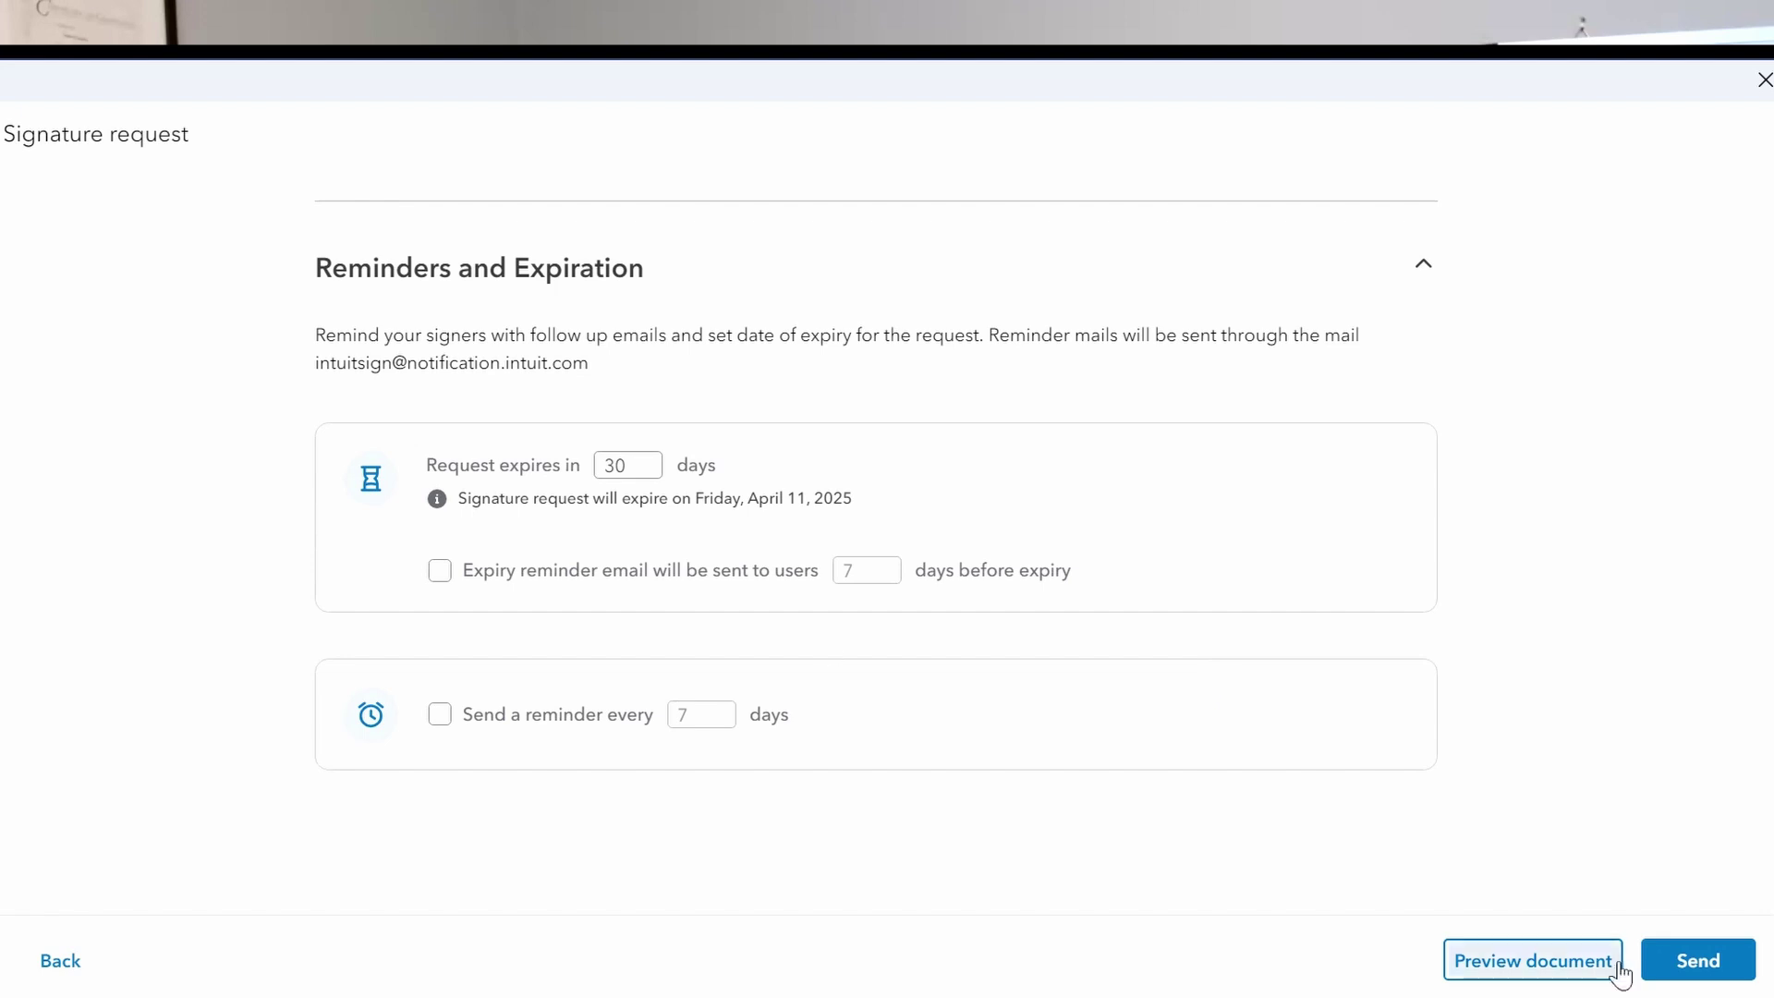
click(1702, 954)
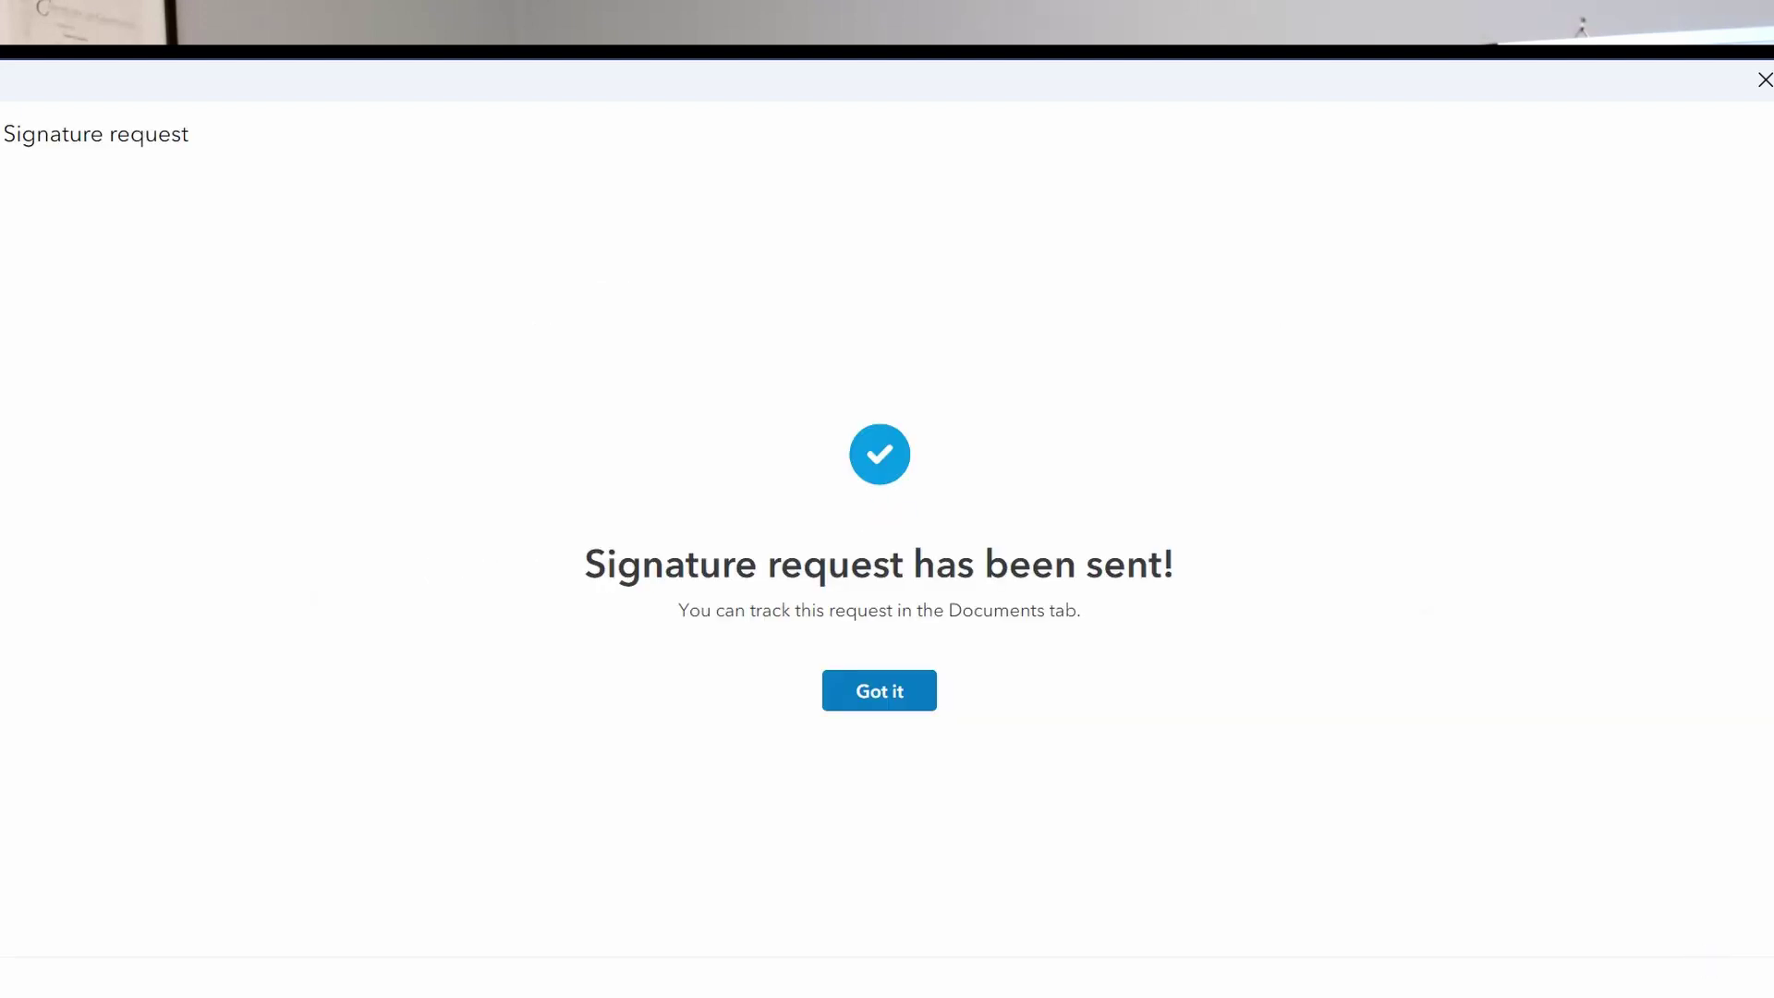
click(880, 702)
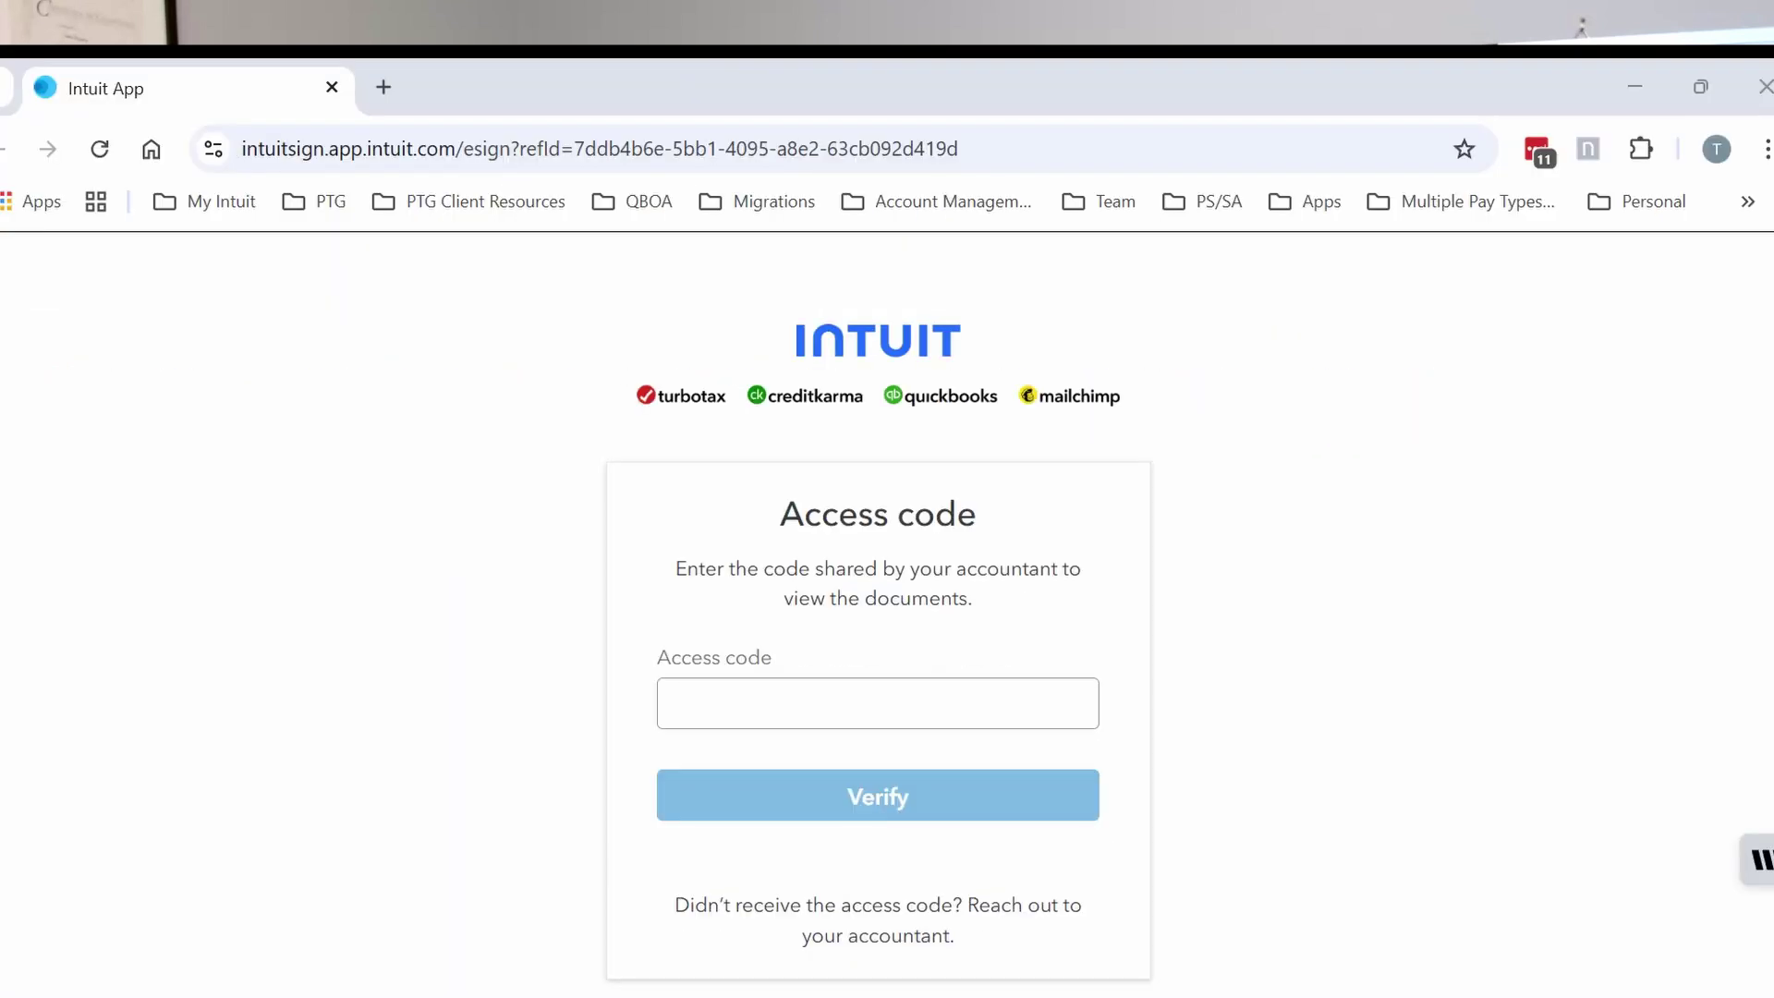
Enter and verify the client's access code to open the 4-page engagement letter.
click(673, 693)
click(761, 701)
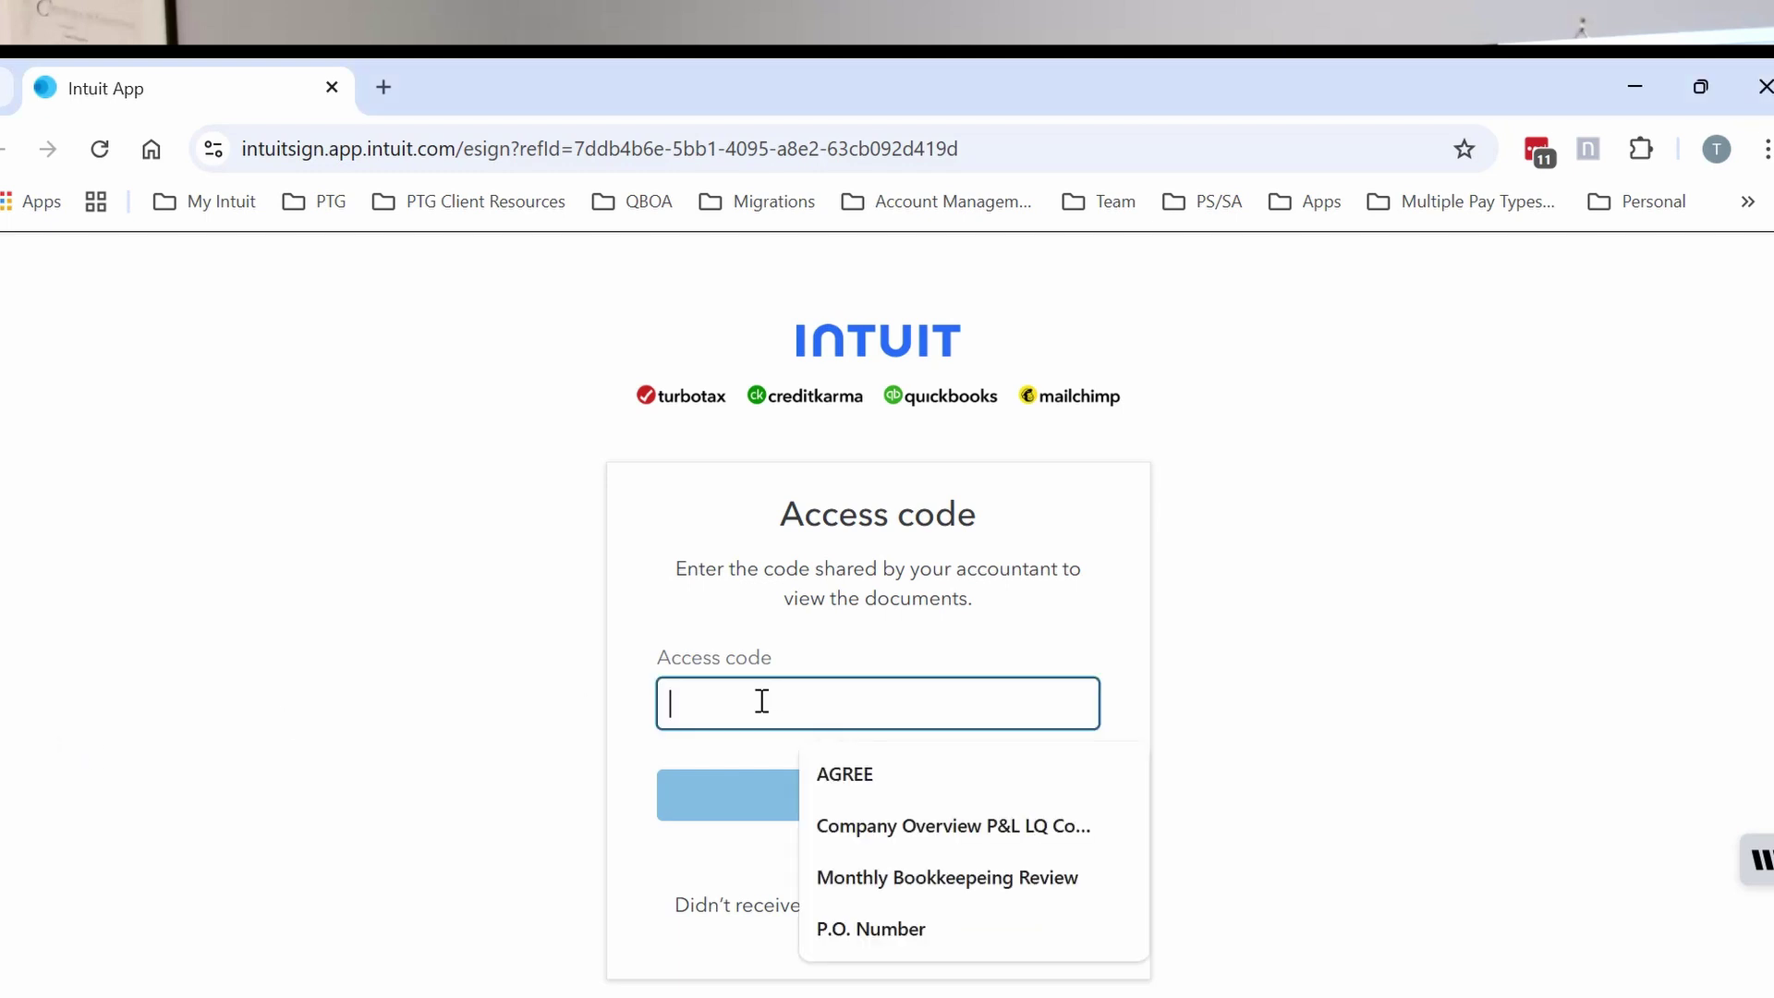
text(123456789)
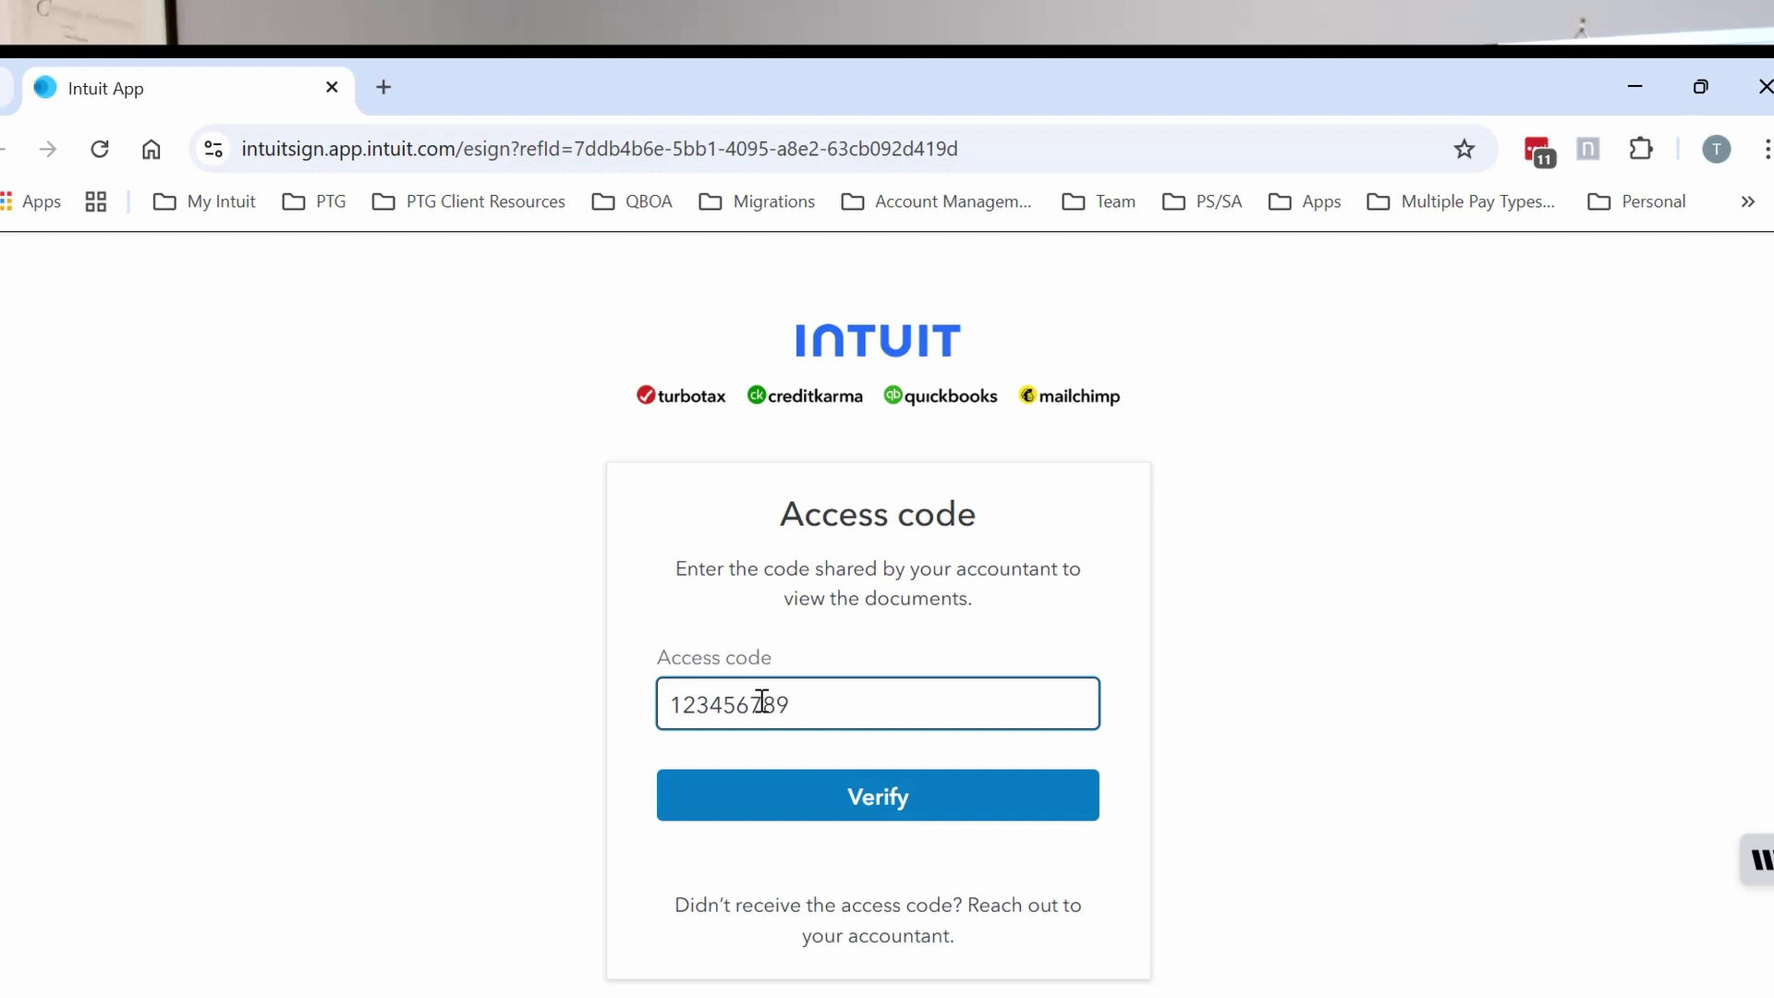
click(878, 796)
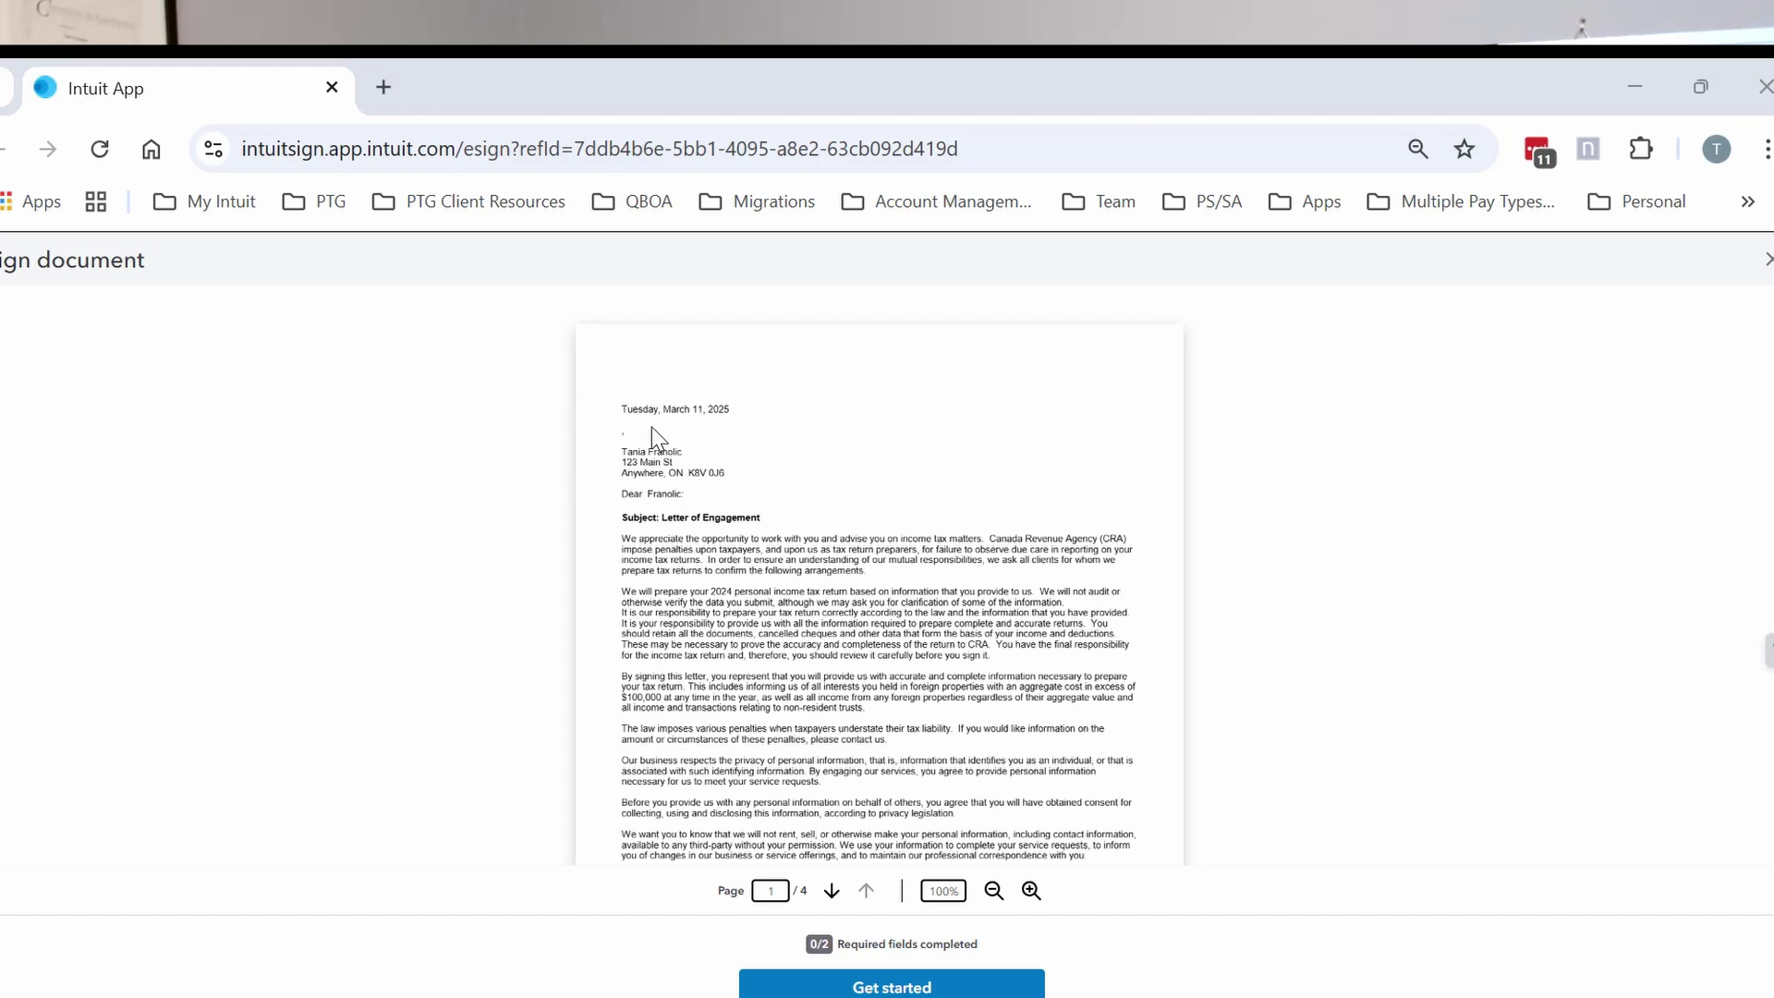
Sign the Accepted by field and the tax form field with the autofilled legal name, then submit.
scroll(651, 453, down, 8)
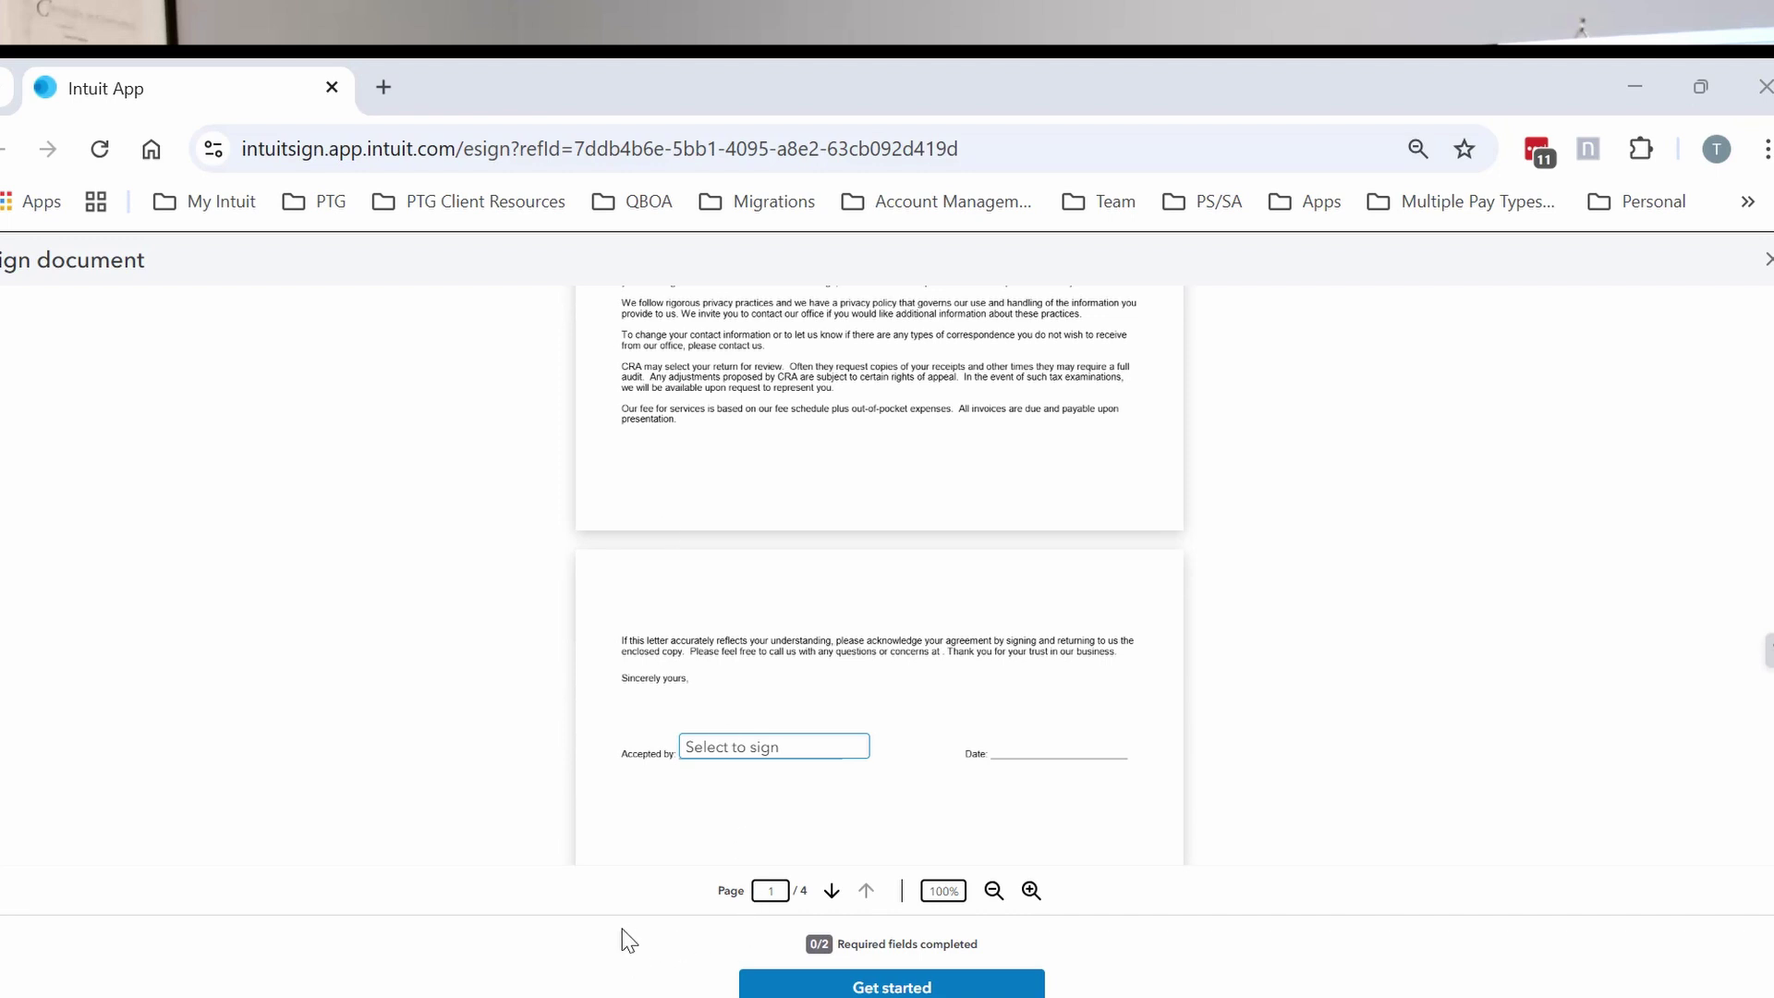
click(731, 750)
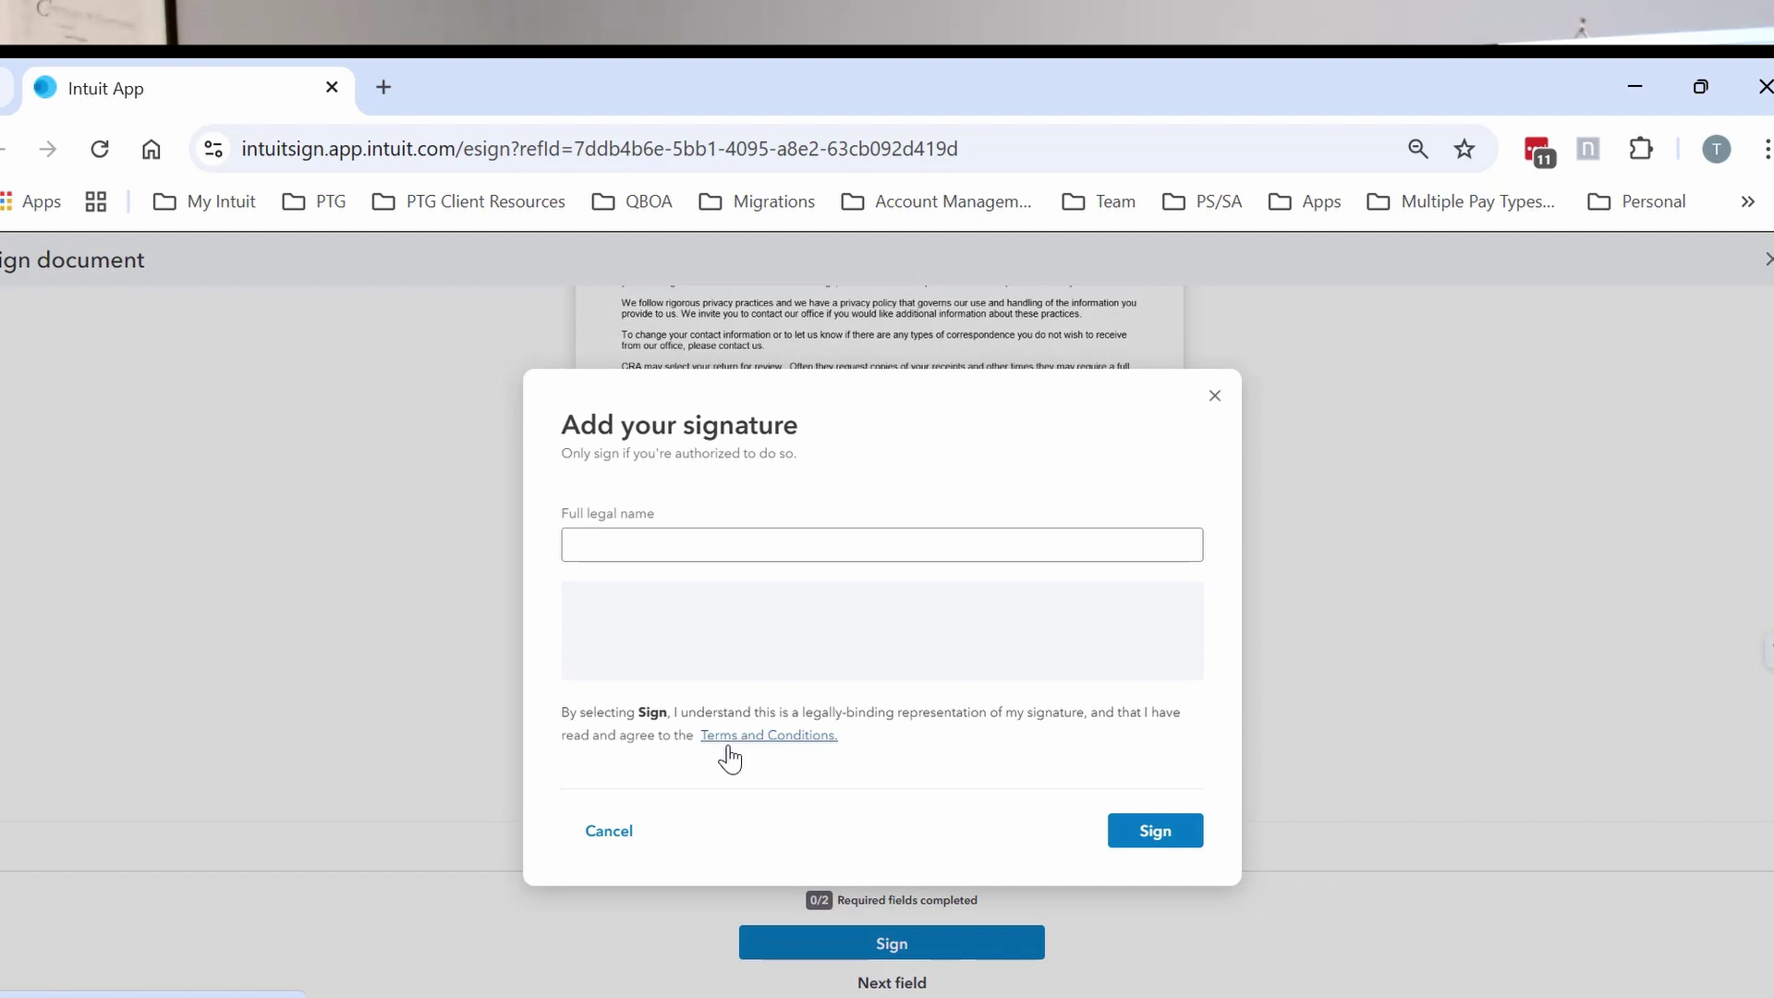
click(713, 545)
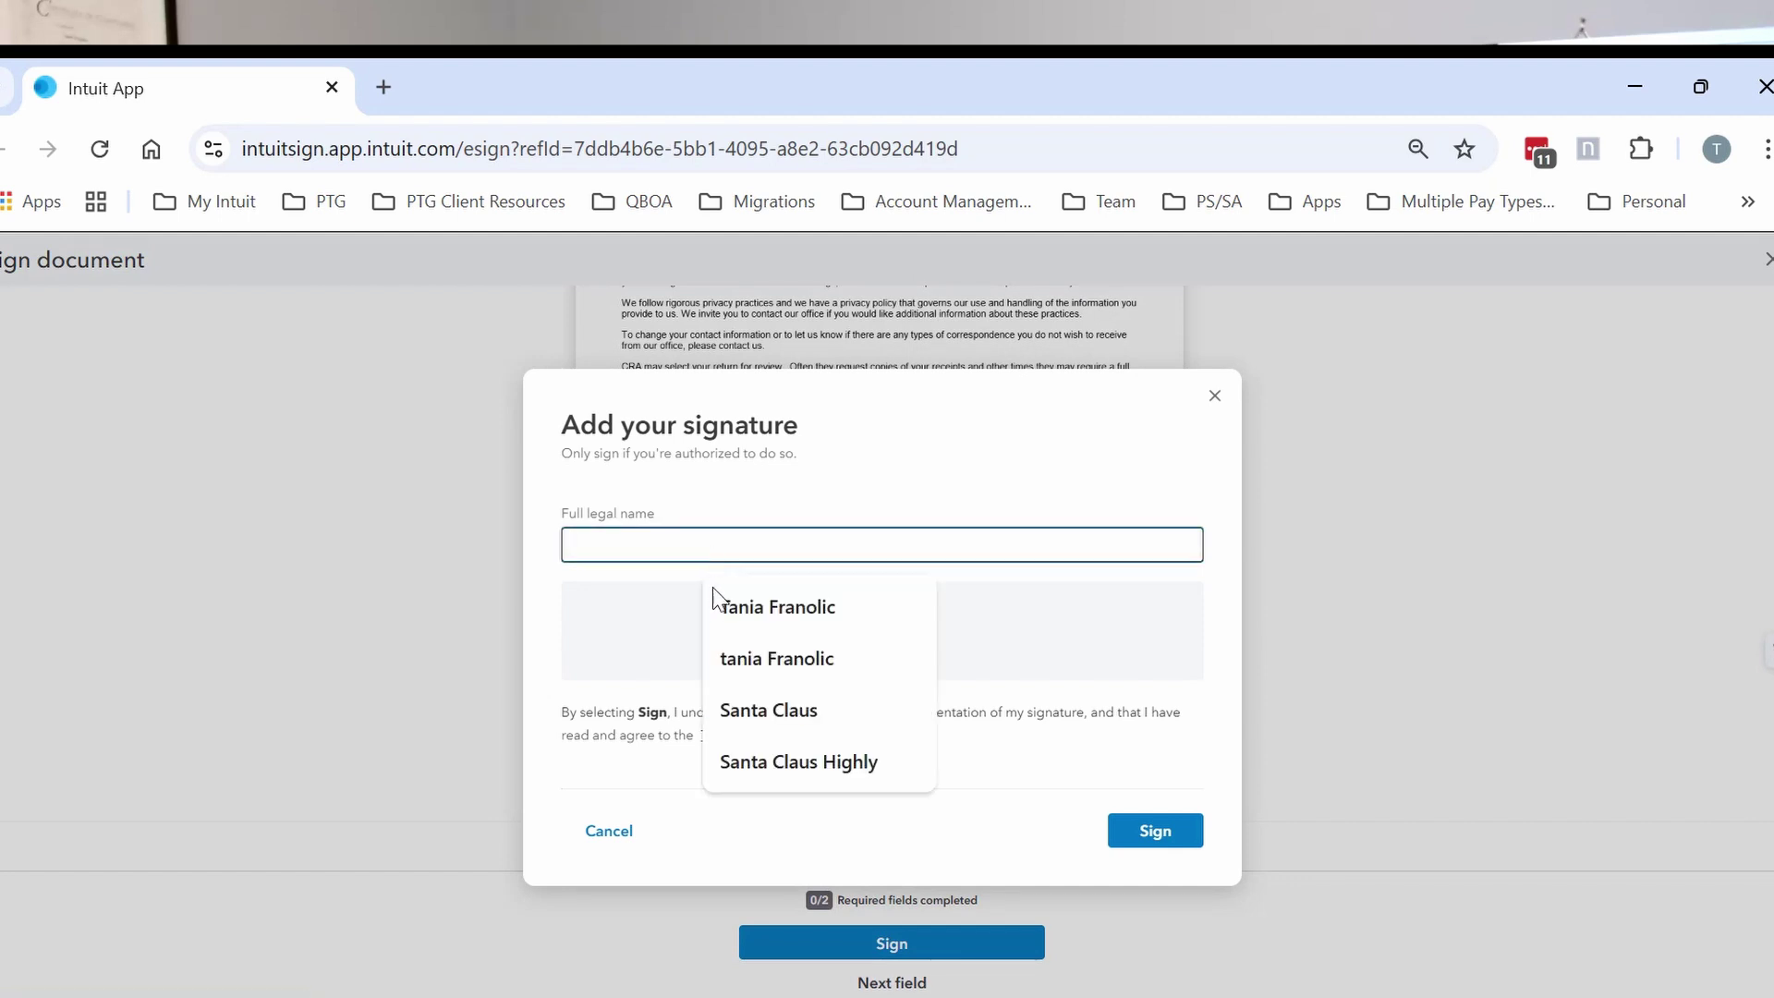
click(736, 606)
click(1129, 841)
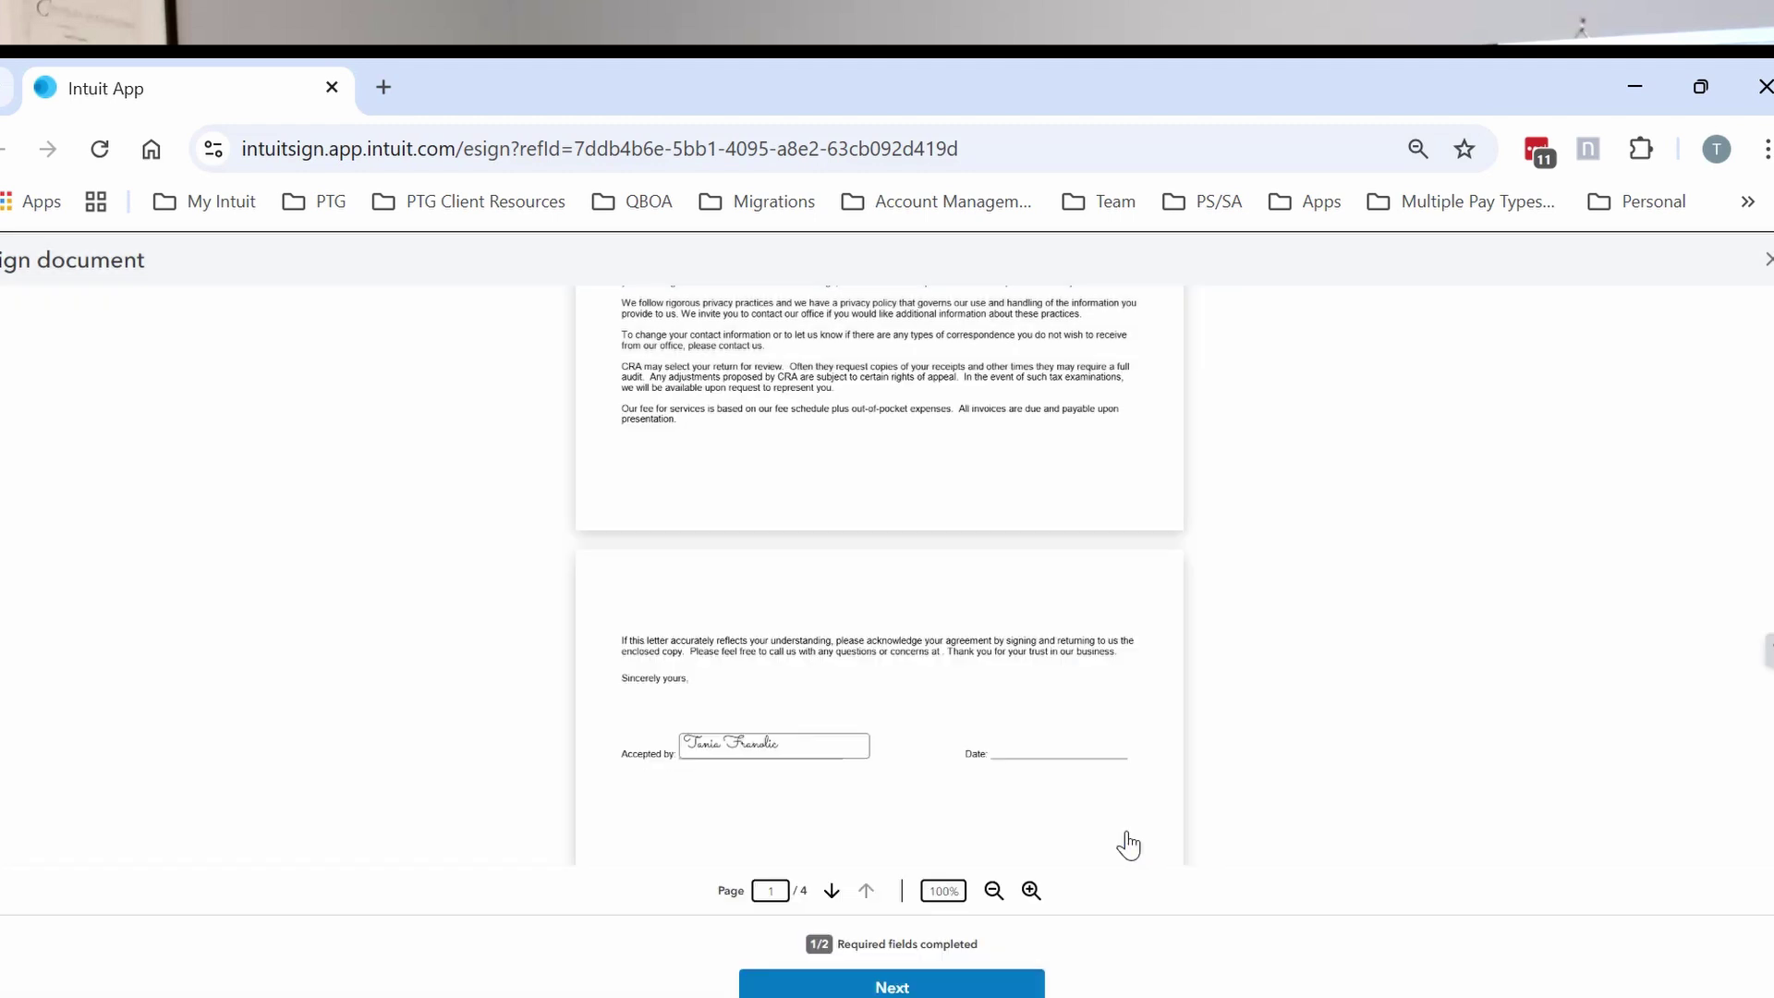
click(915, 987)
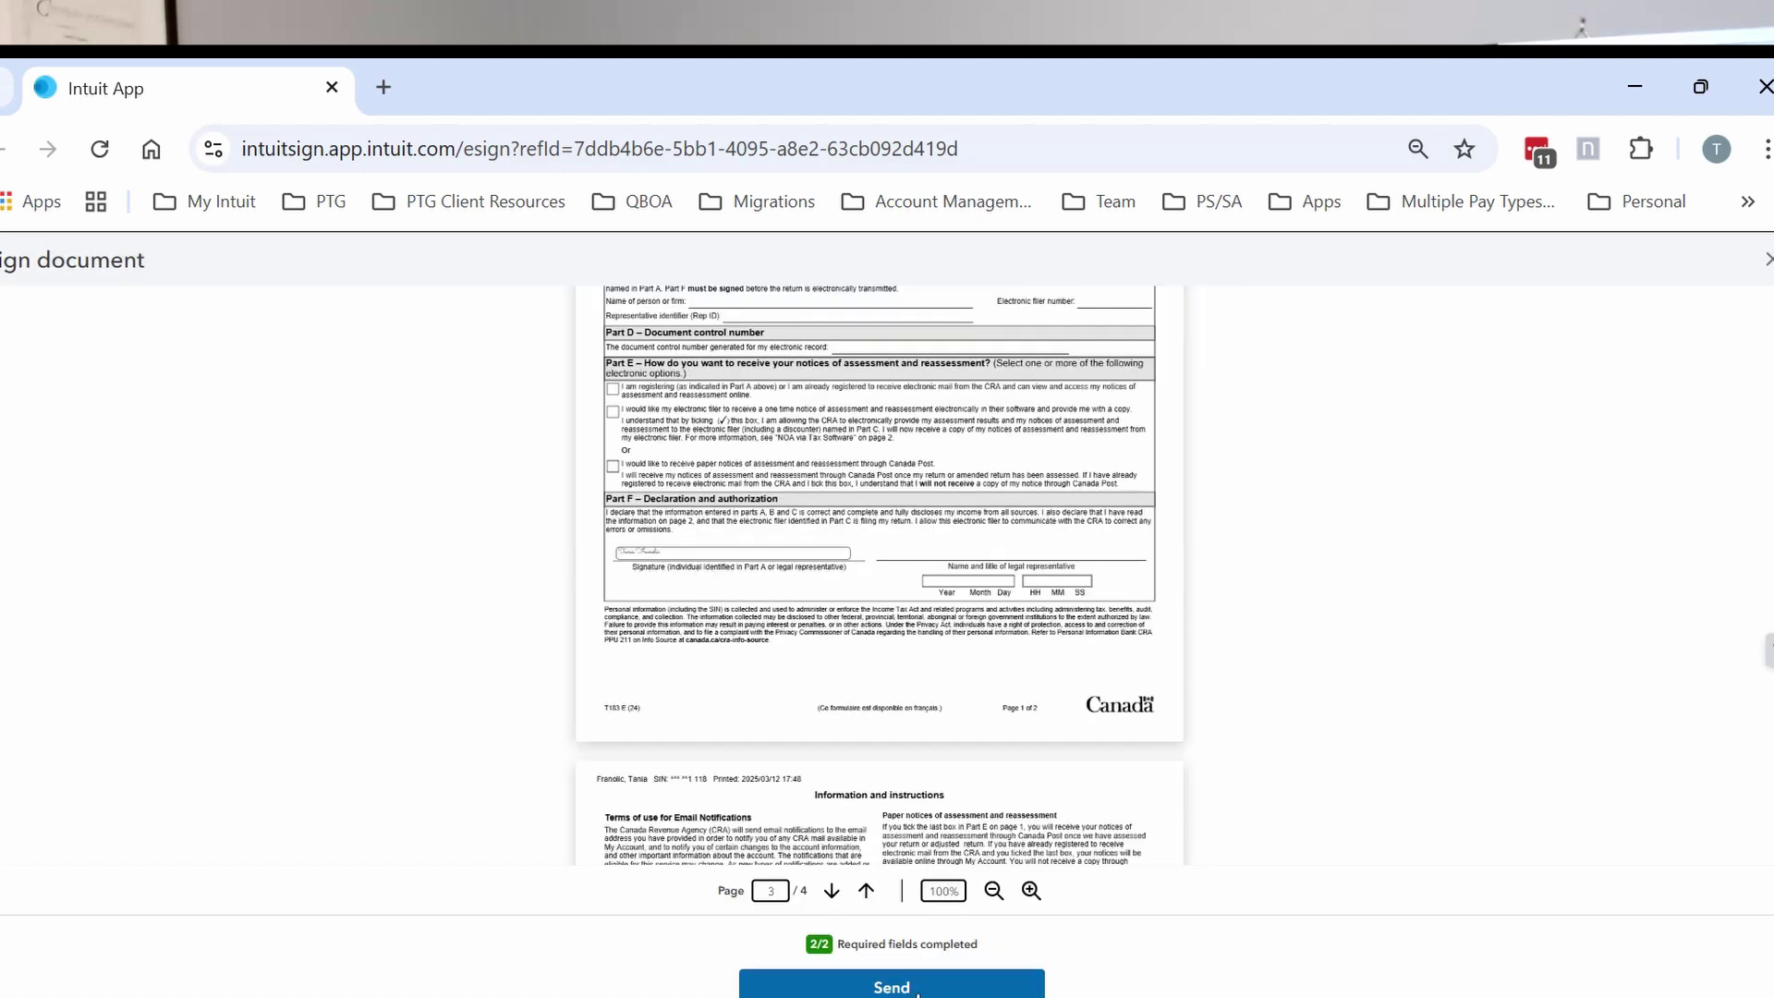
click(917, 992)
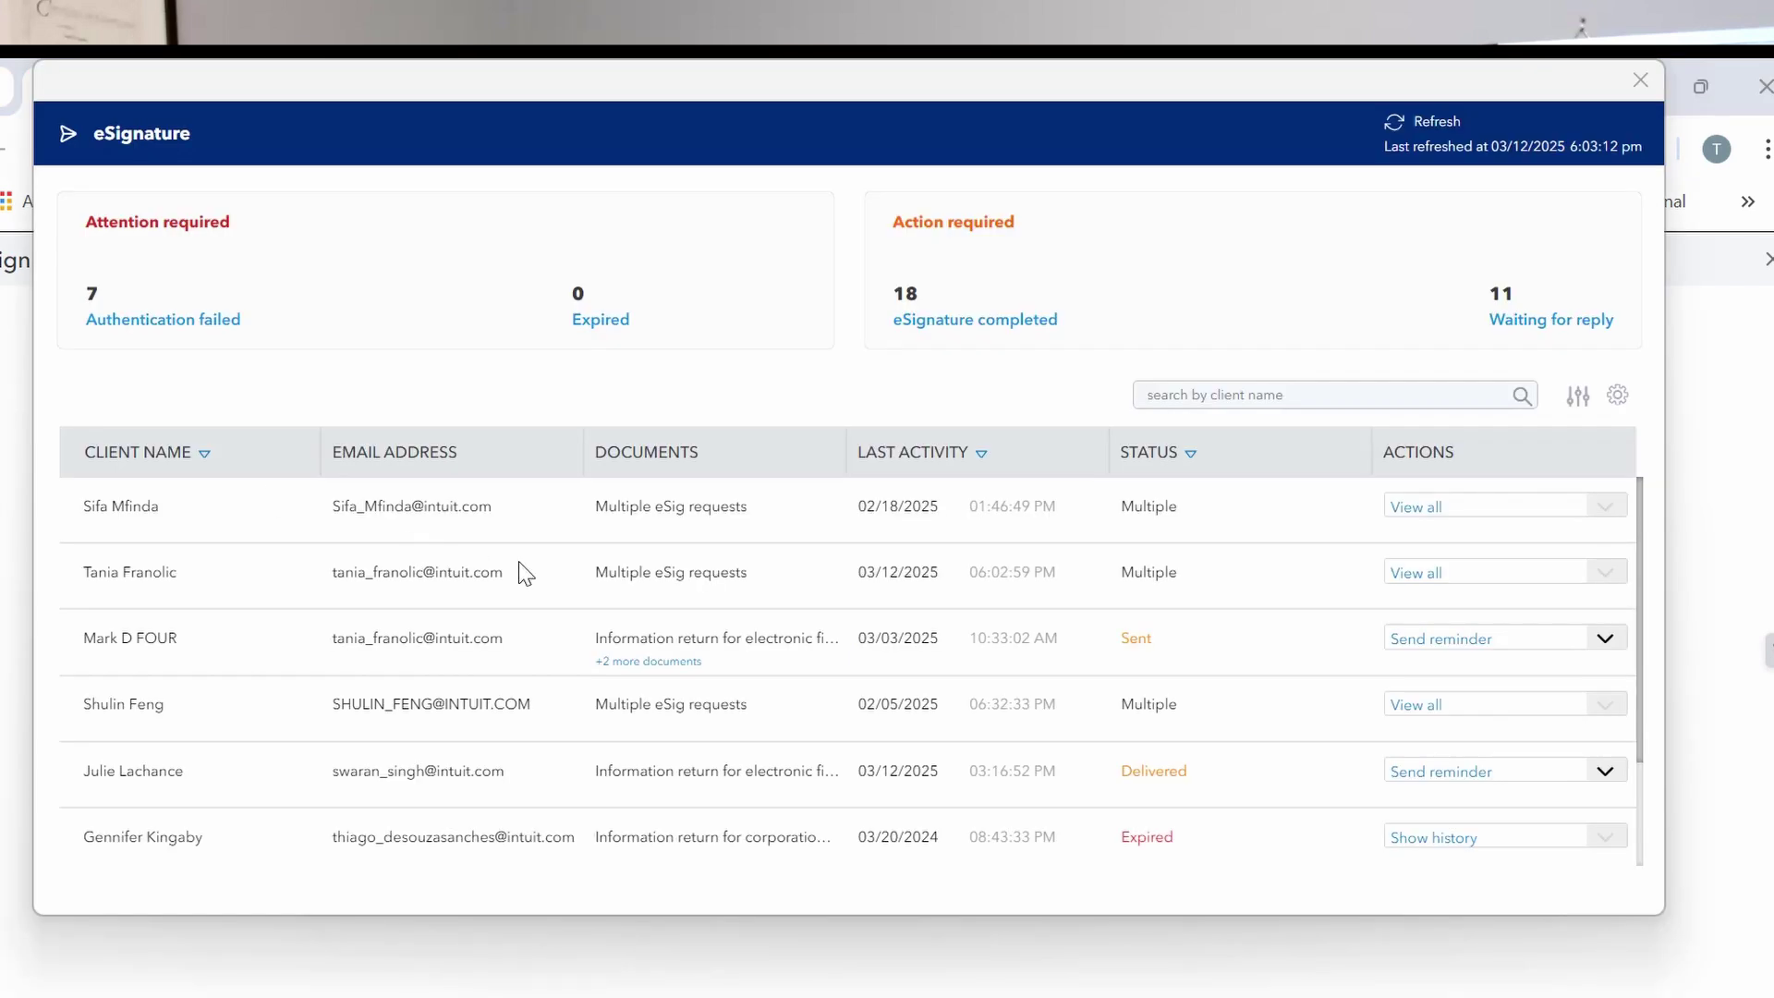
Show all of the client's requests to reveal the eSignature completed status.
click(1430, 580)
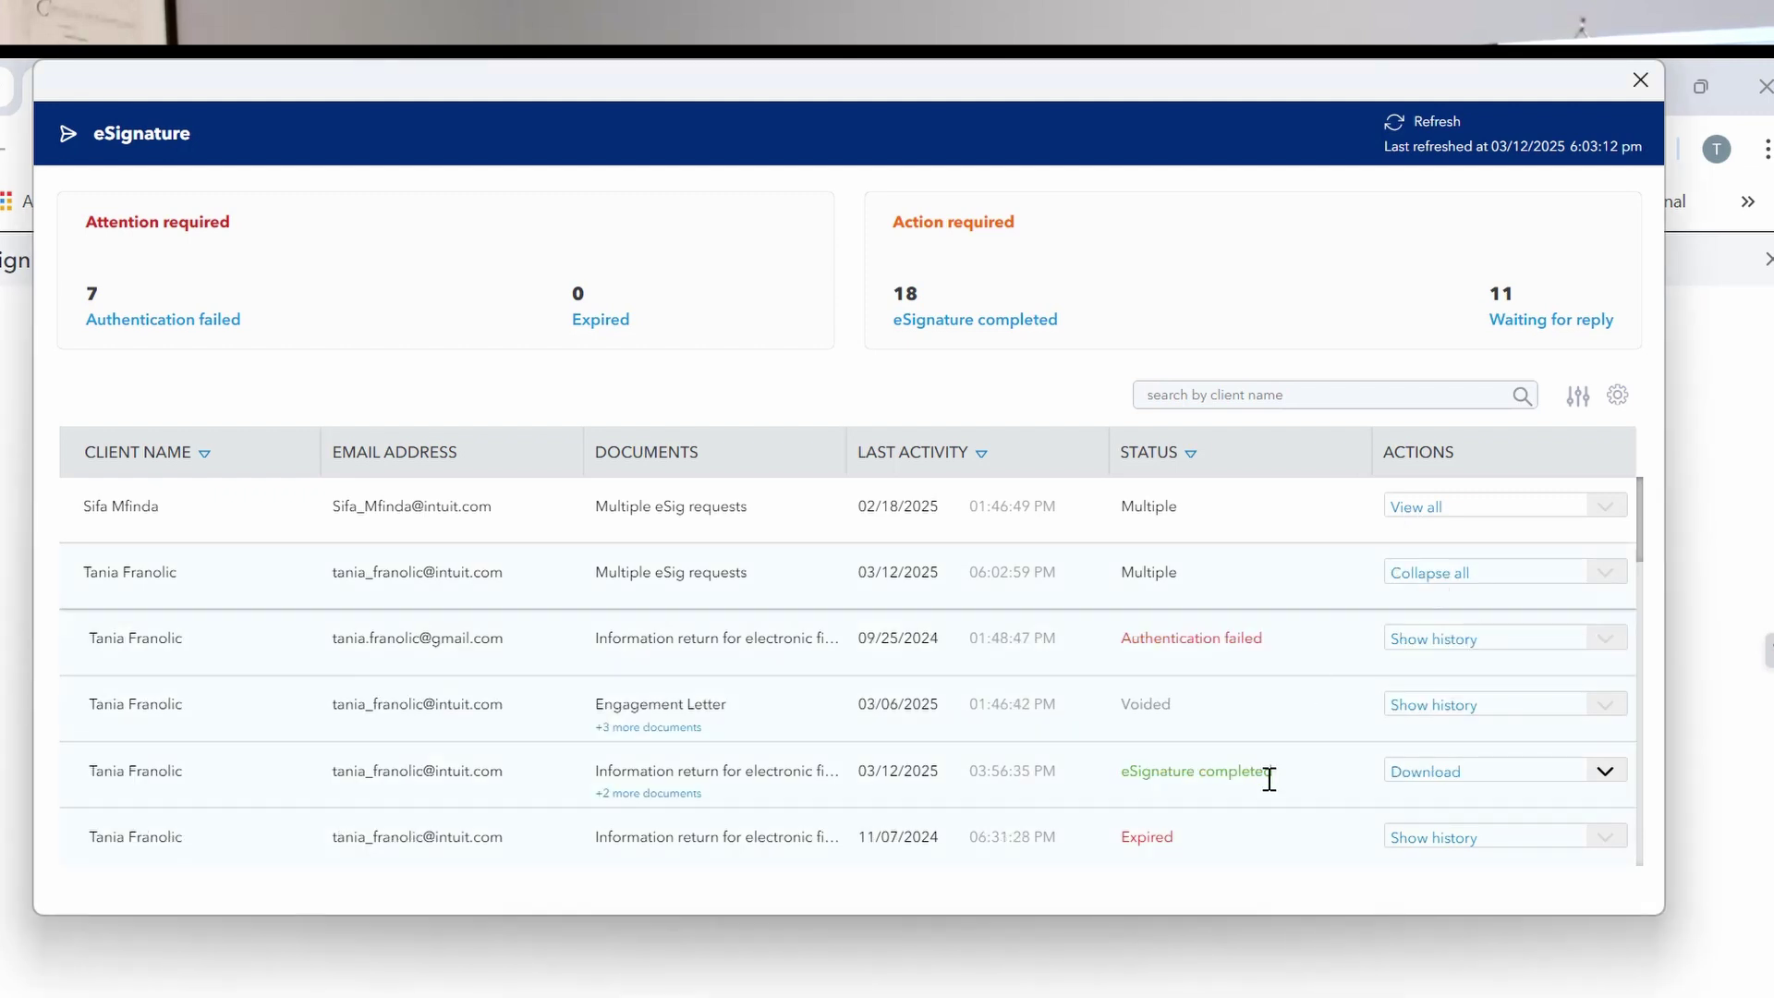